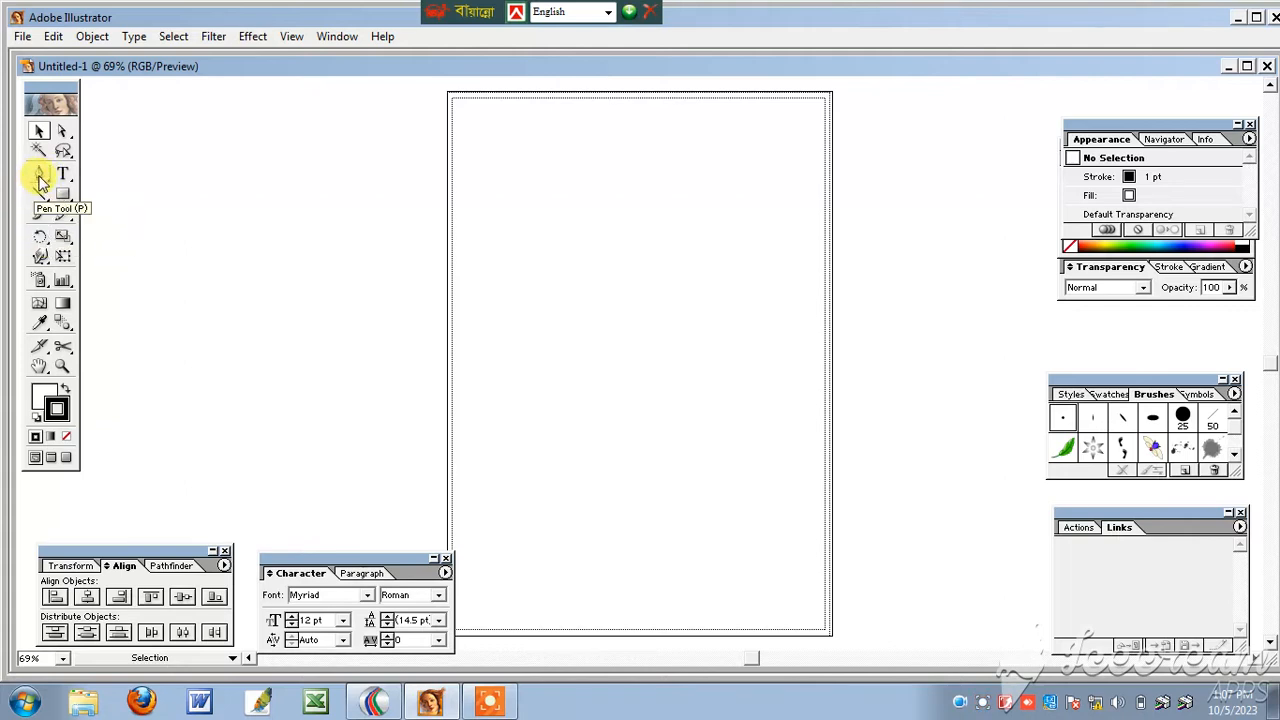
Draw a closed, pointed petal with two curved sides in the upper middle of the page using the Pen tool
left_click(42, 180)
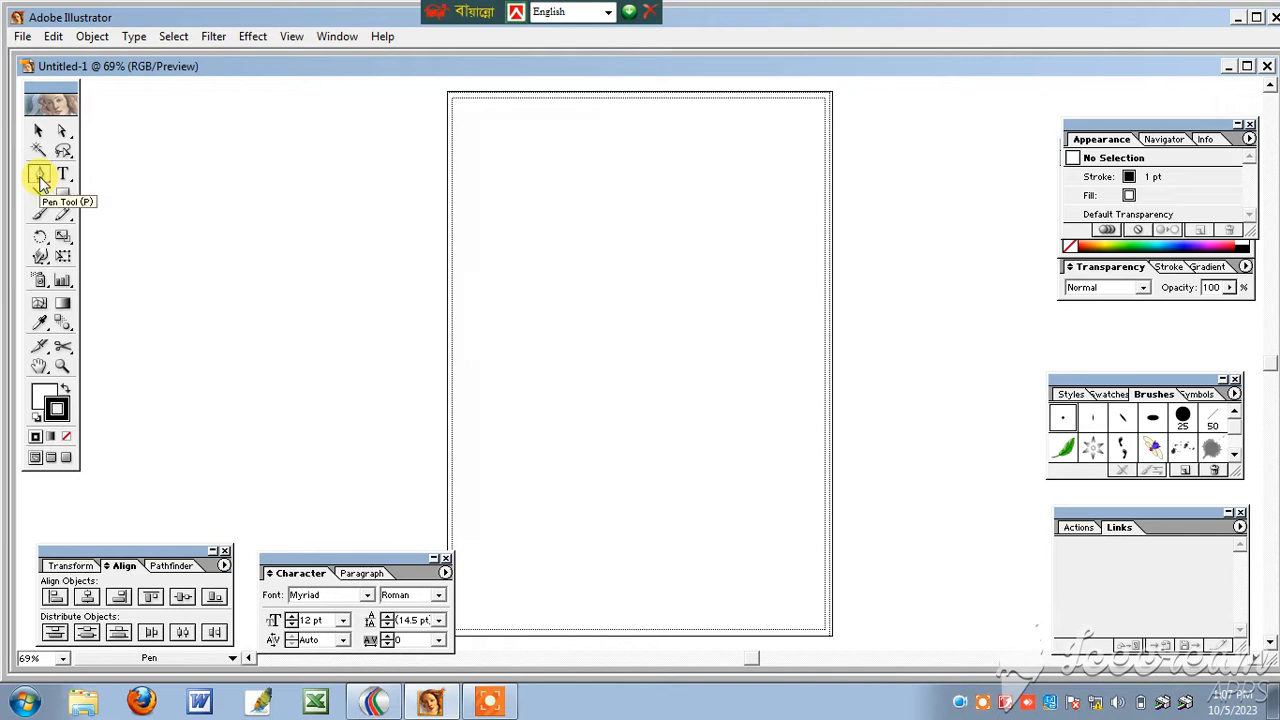
left_click(605, 327)
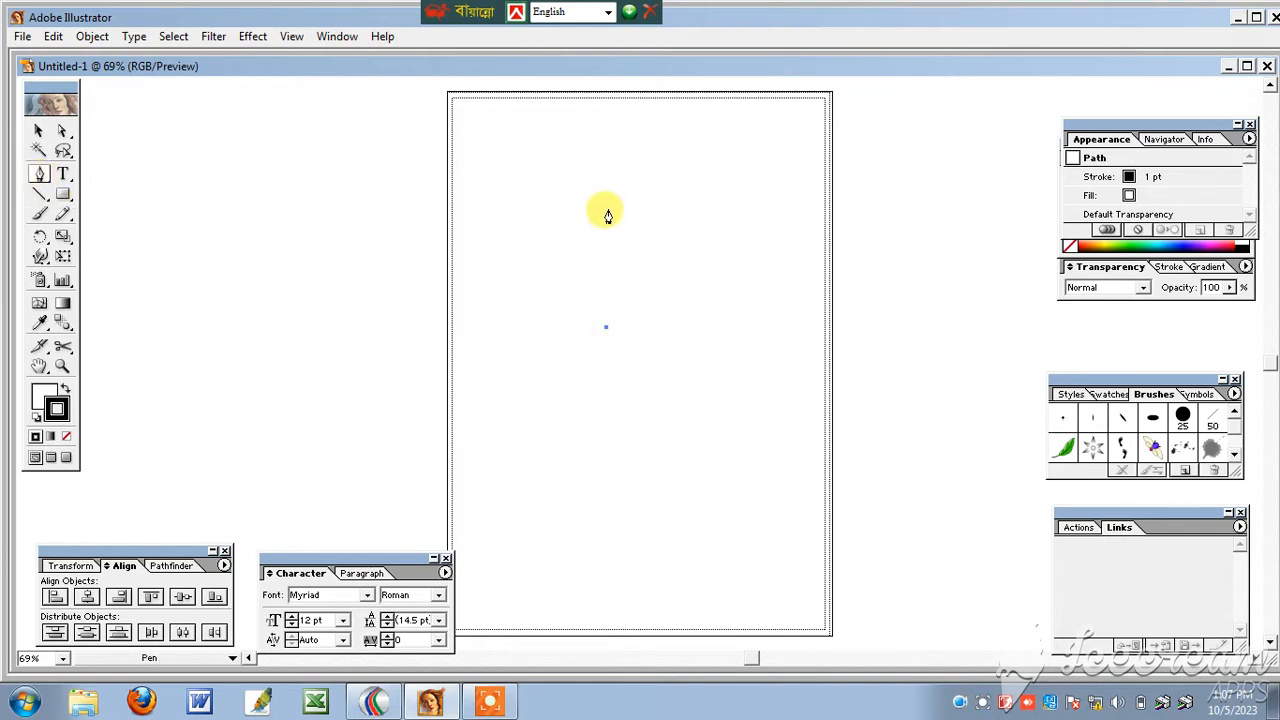
left_click_drag(597, 199, 628, 233)
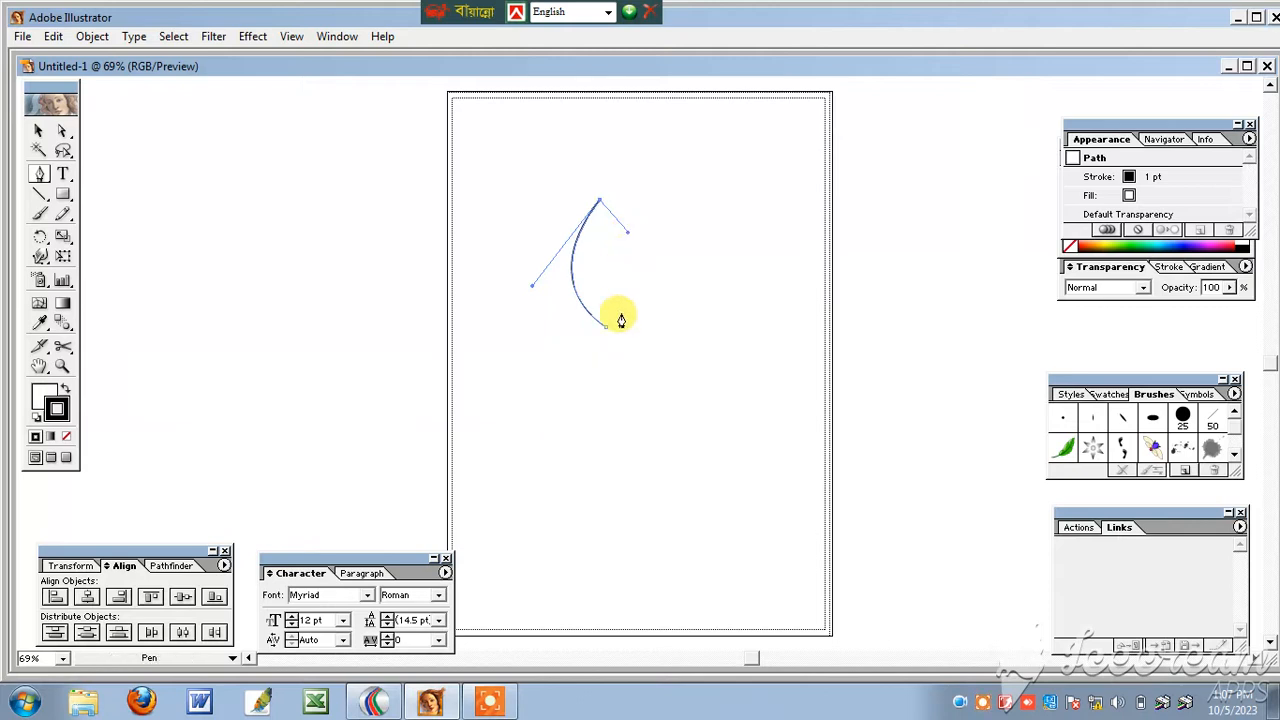
left_click_drag(606, 333, 548, 376)
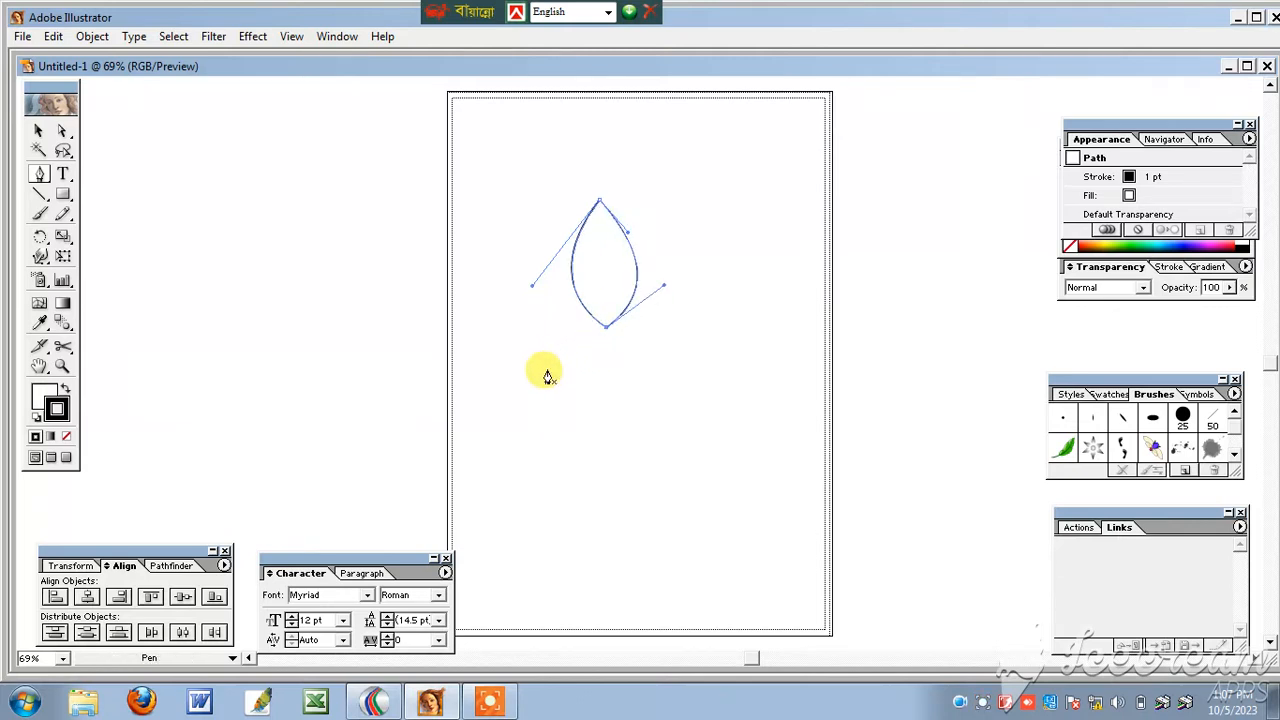
left_click(40, 135)
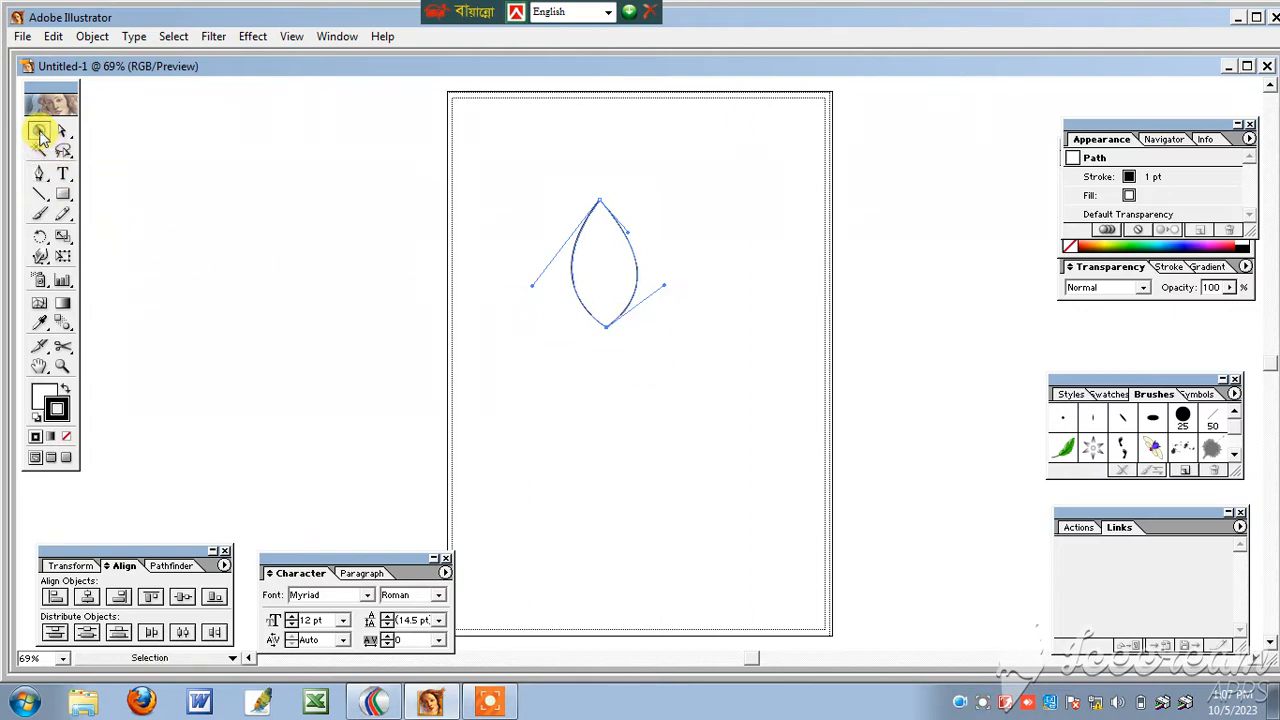
left_click(536, 325)
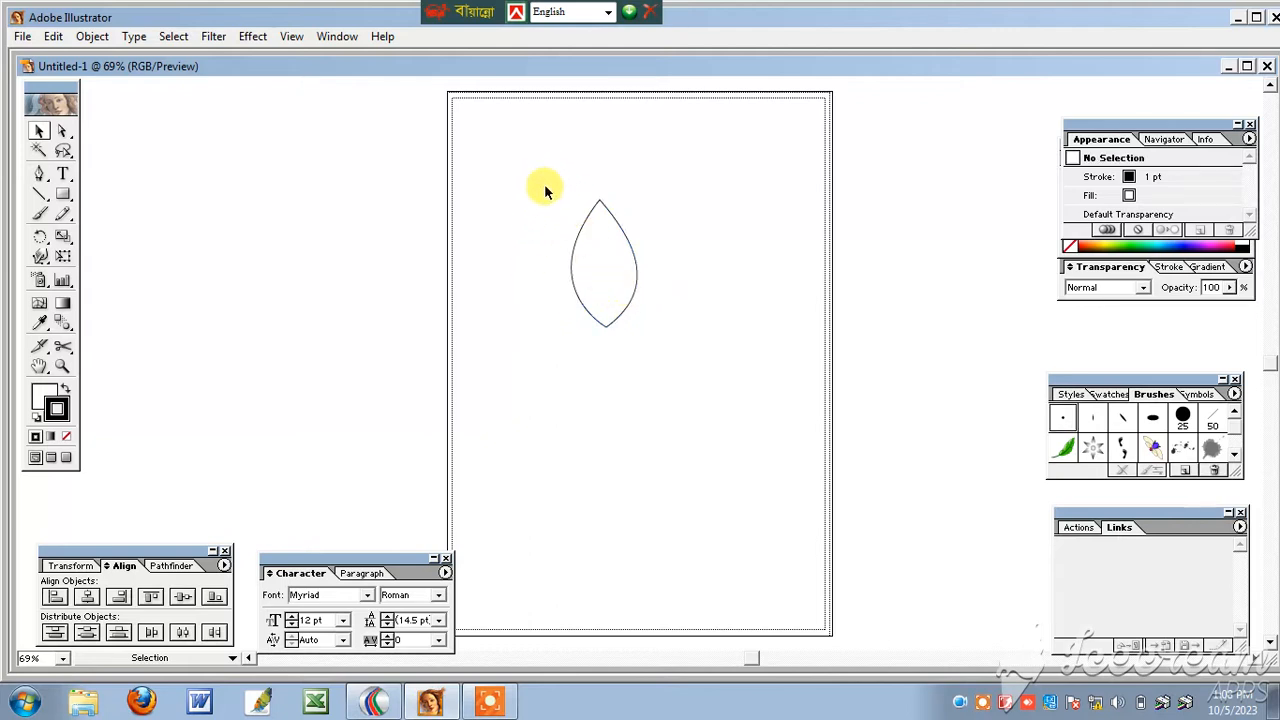
Rotate a copy of the petal clockwise about its lower tip so it partly overlaps the original
left_click_drag(522, 168, 688, 388)
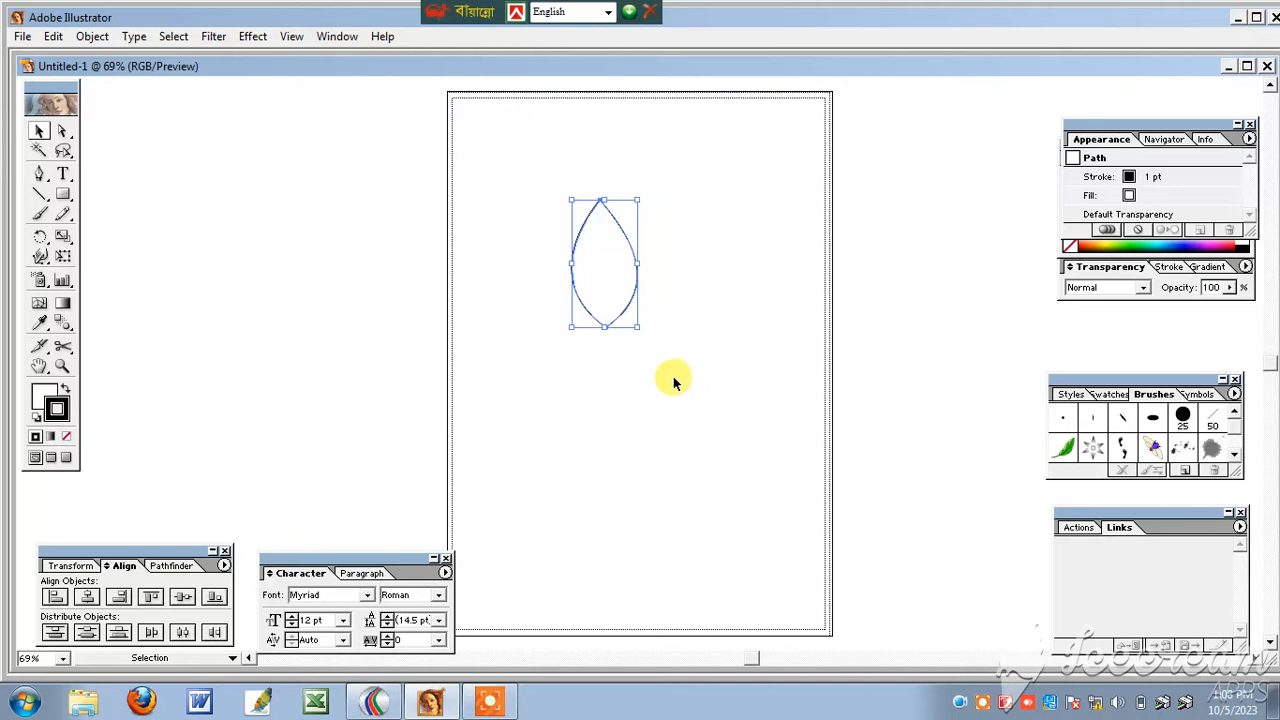
left_click(40, 238)
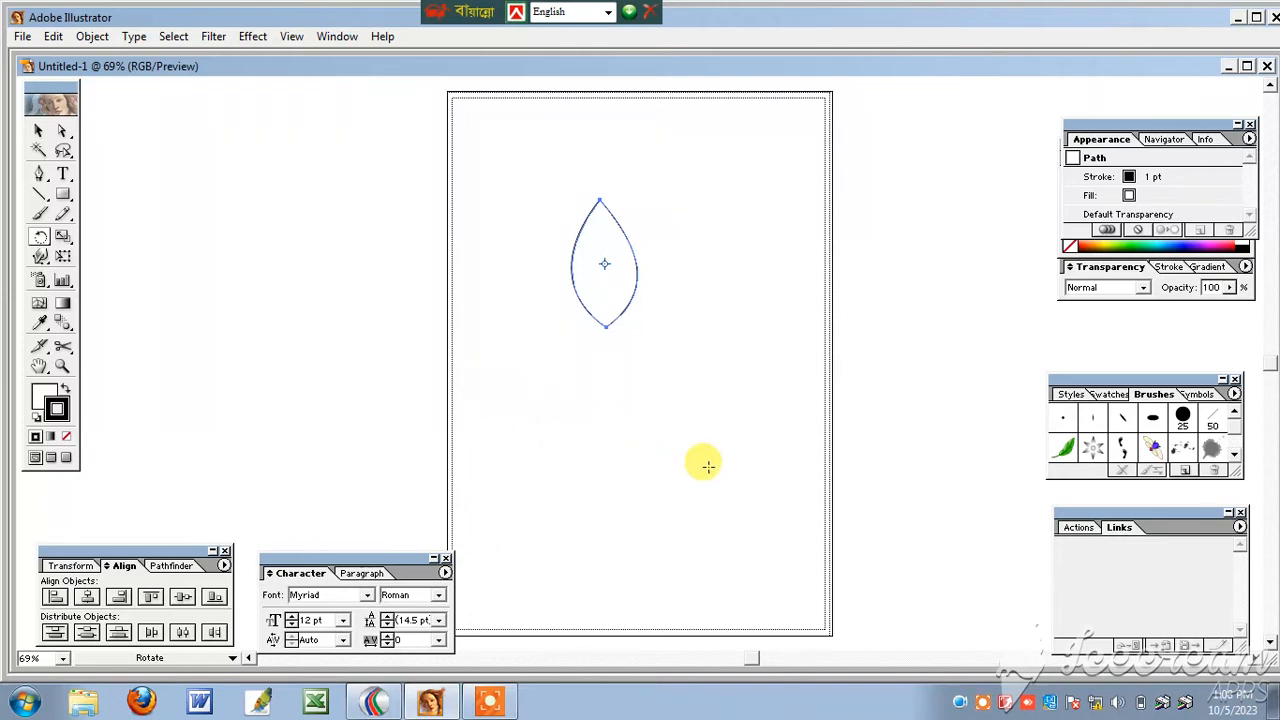
left_click(605, 327)
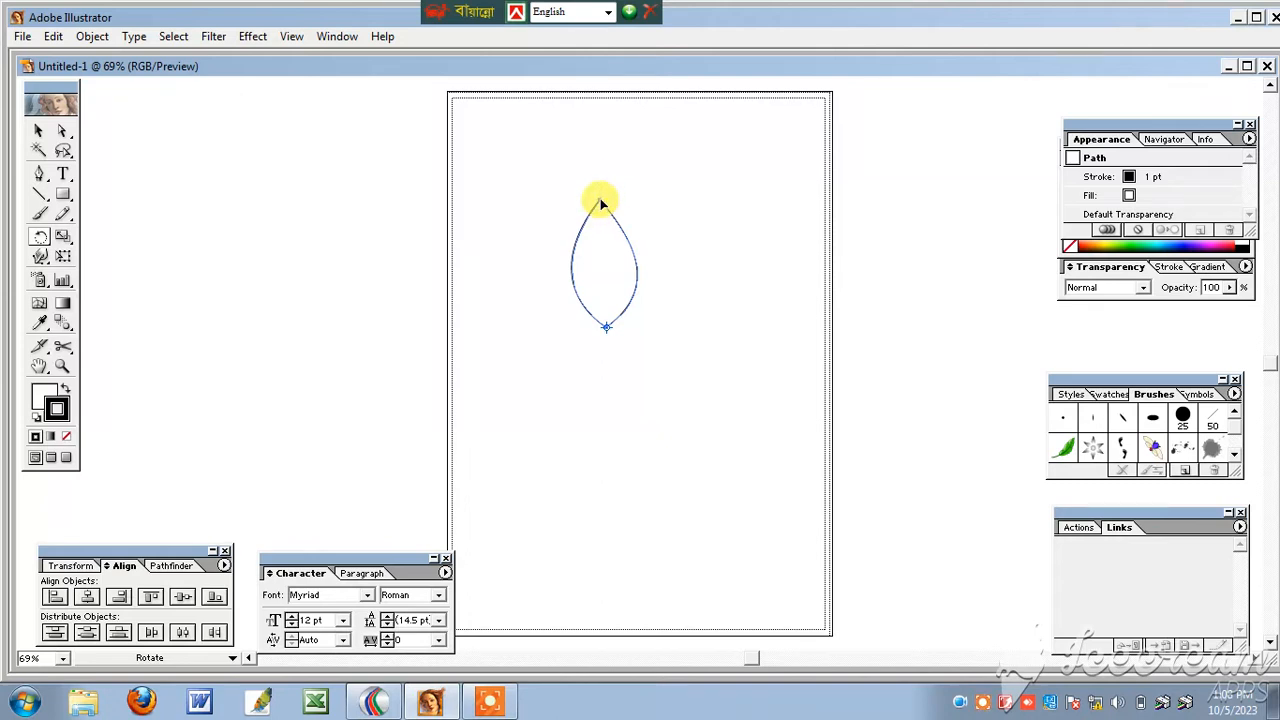
left_click_drag(601, 204, 671, 228)
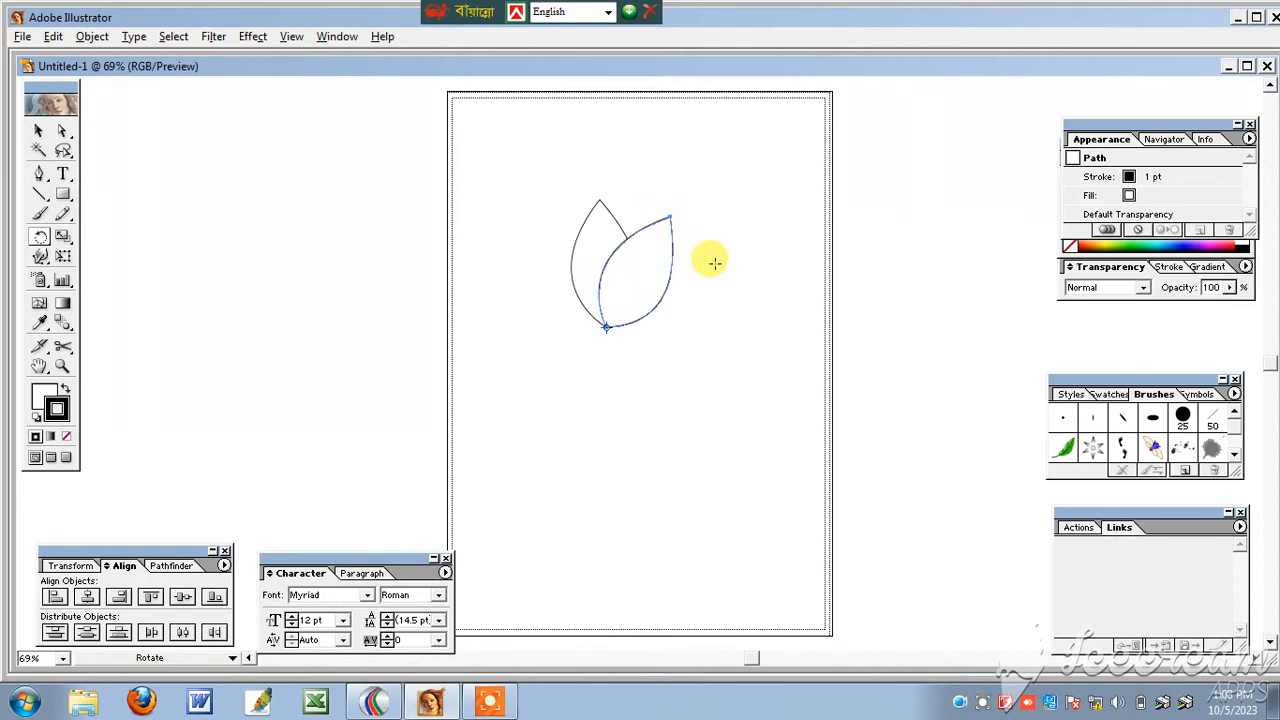
Repeat the rotated copy twice to make a fan of four petals around the shared lower tip
key("v")
key("ctrl+d")
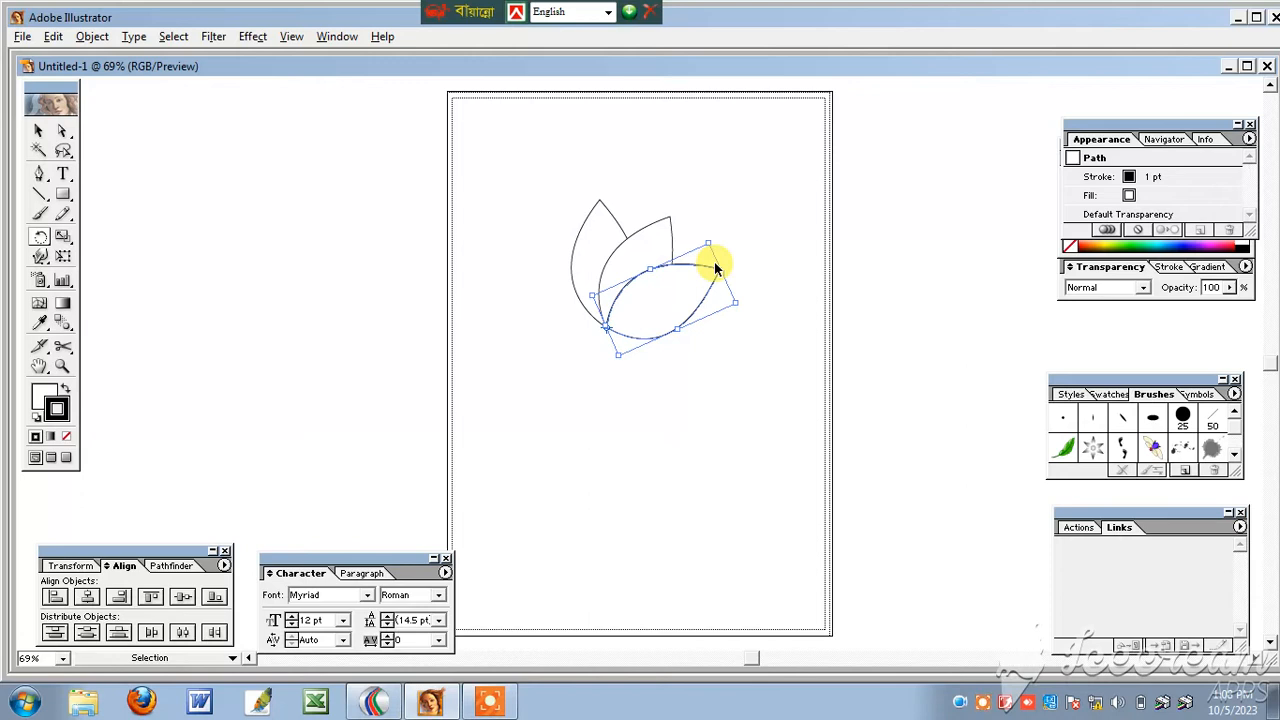
key("ctrl+d")
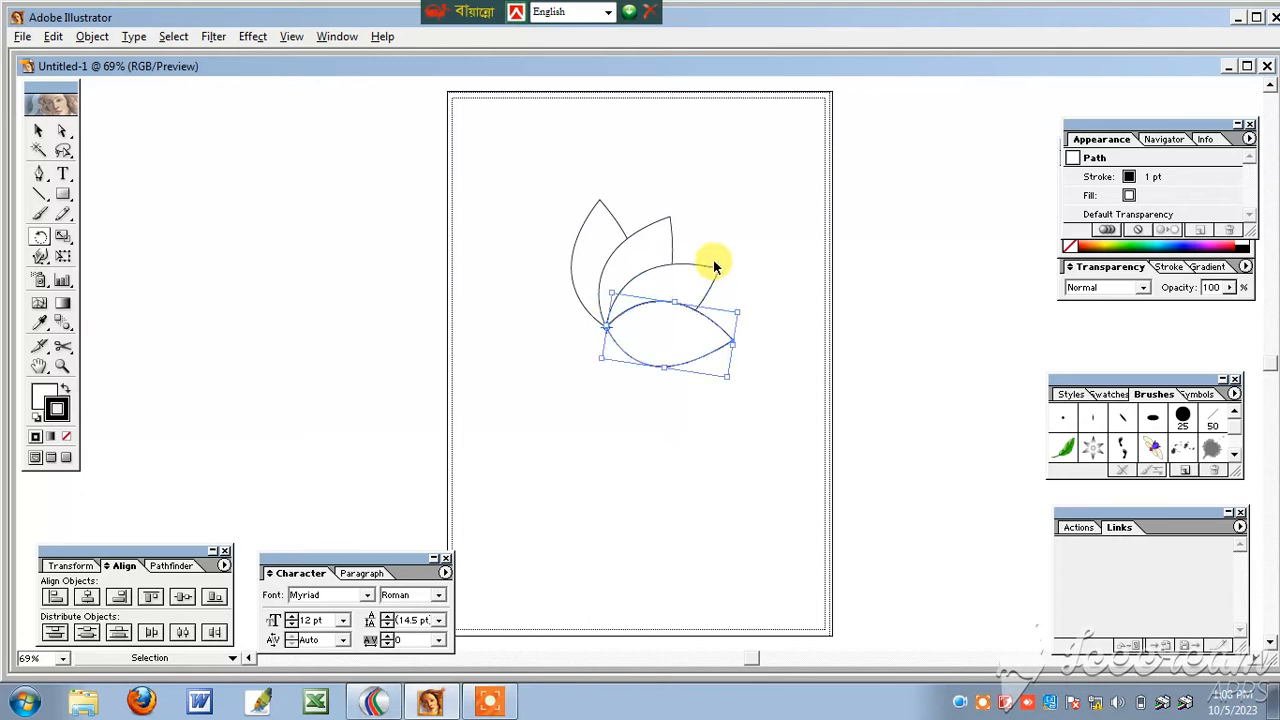
key("r")
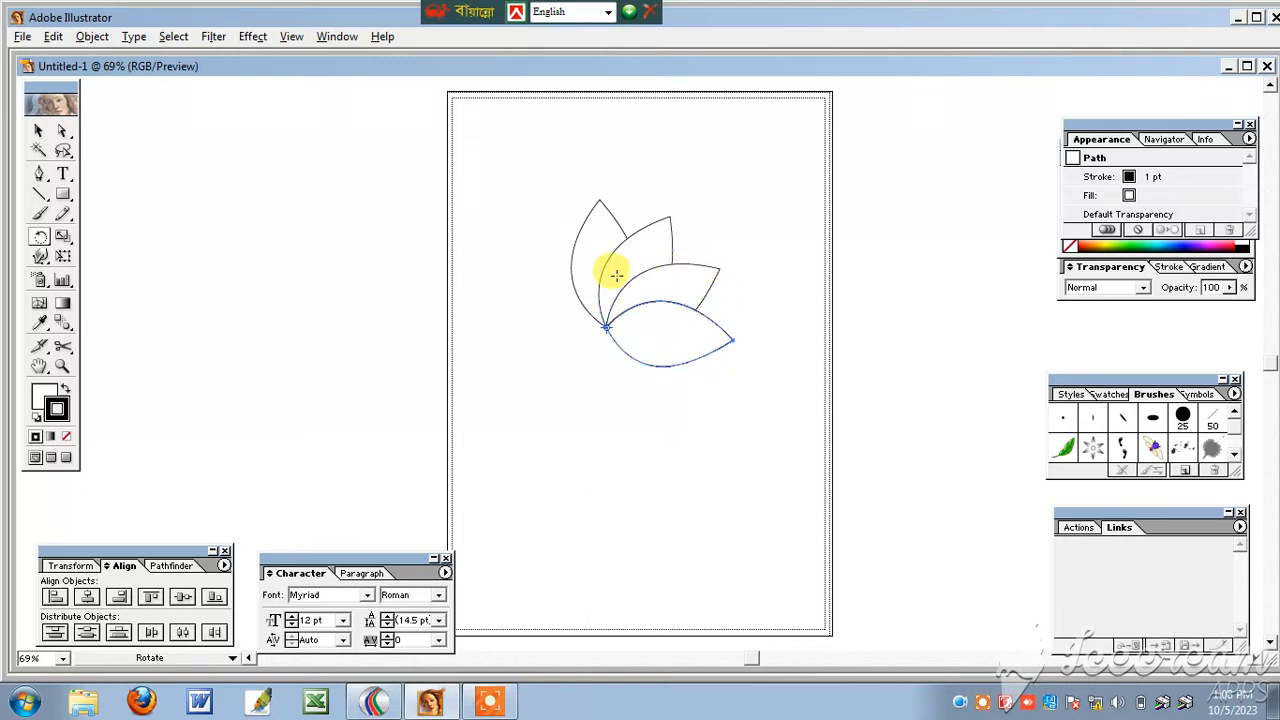
Rotate all four petals together counterclockwise so the flower opens upward
left_click(38, 132)
left_click(529, 277)
left_click_drag(500, 181, 814, 438)
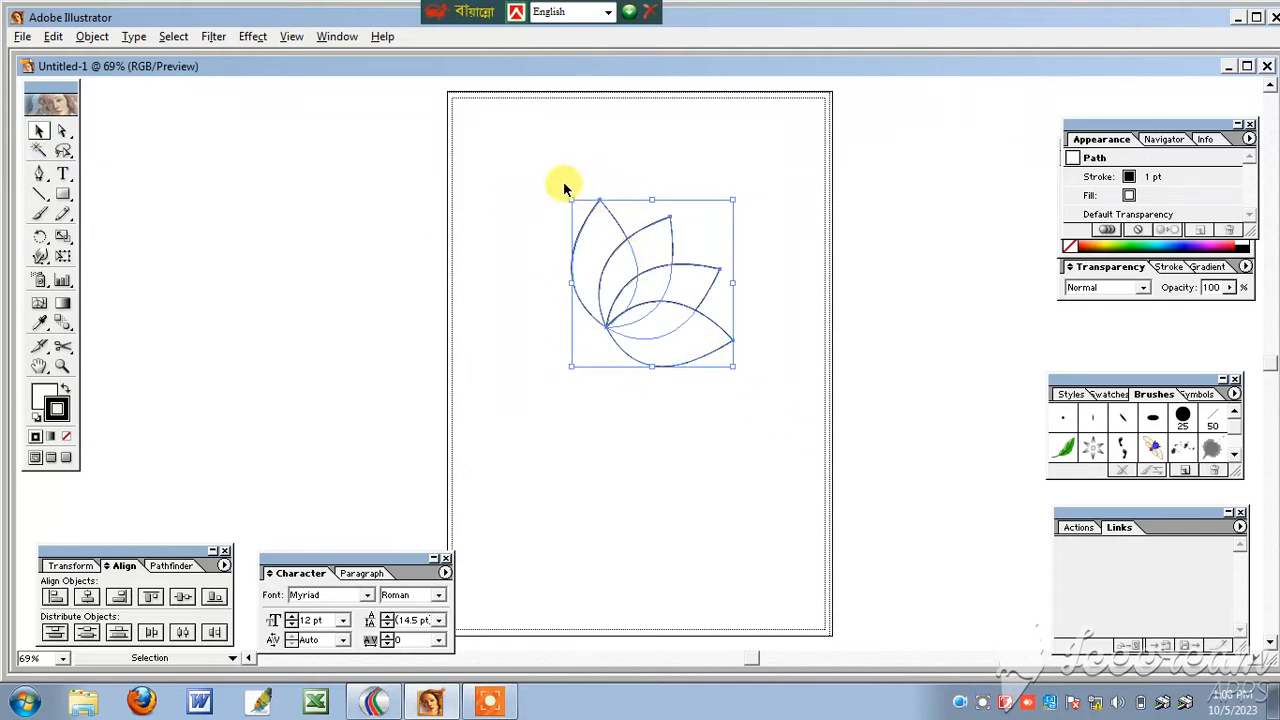
left_click_drag(569, 193, 513, 300)
left_click(654, 448)
left_click_drag(511, 172, 773, 359)
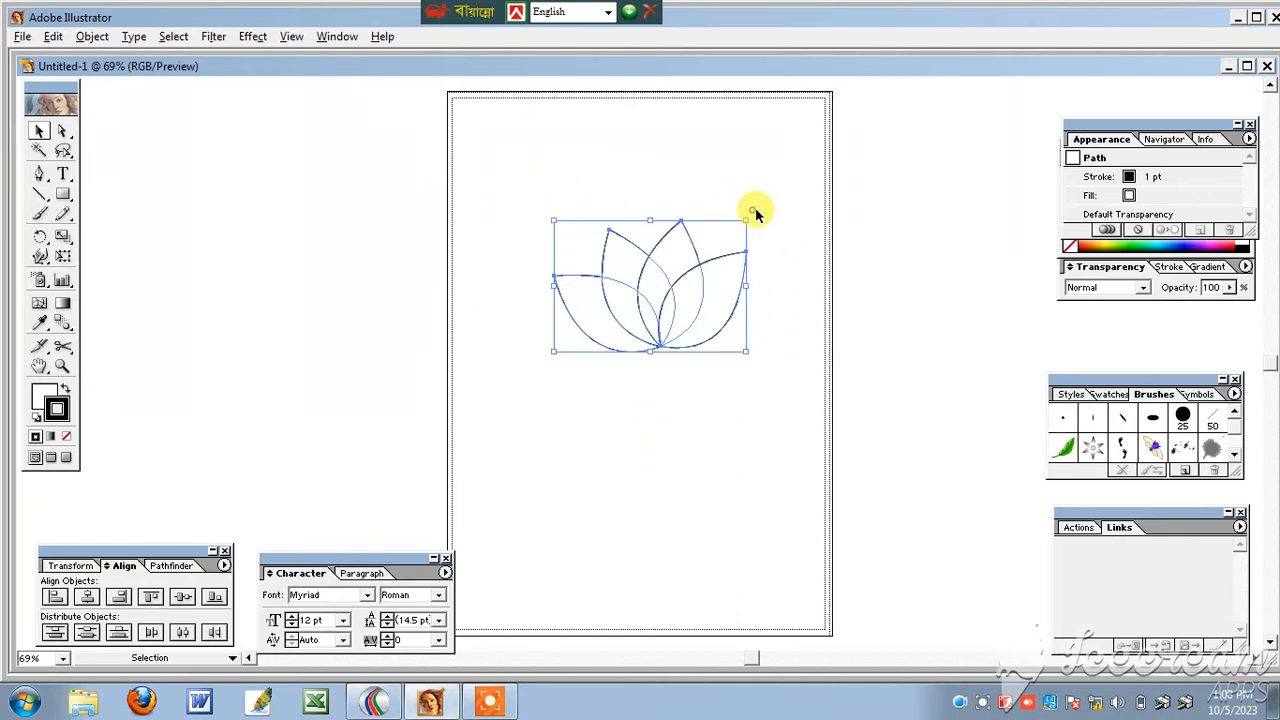
Rotate the flower slightly clockwise to level it, and move it up and left on the page
left_click(758, 216)
left_click_drag(523, 183, 772, 320)
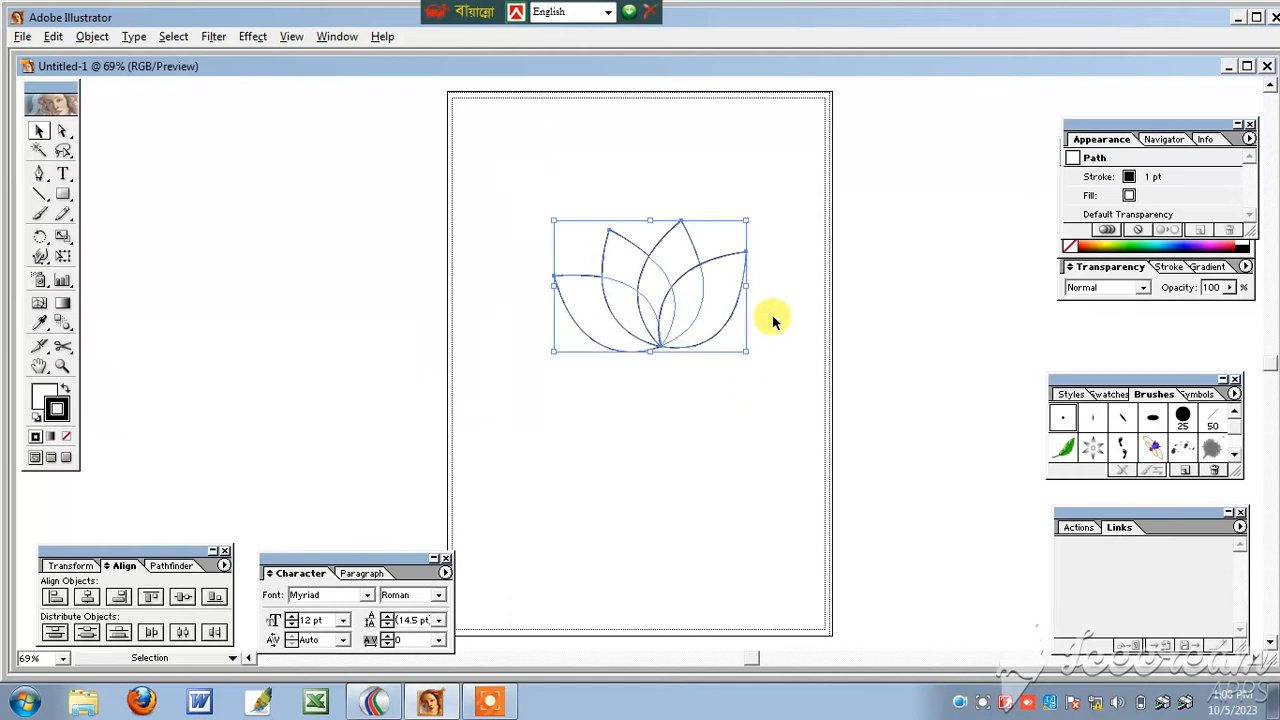
left_click_drag(740, 199, 753, 212)
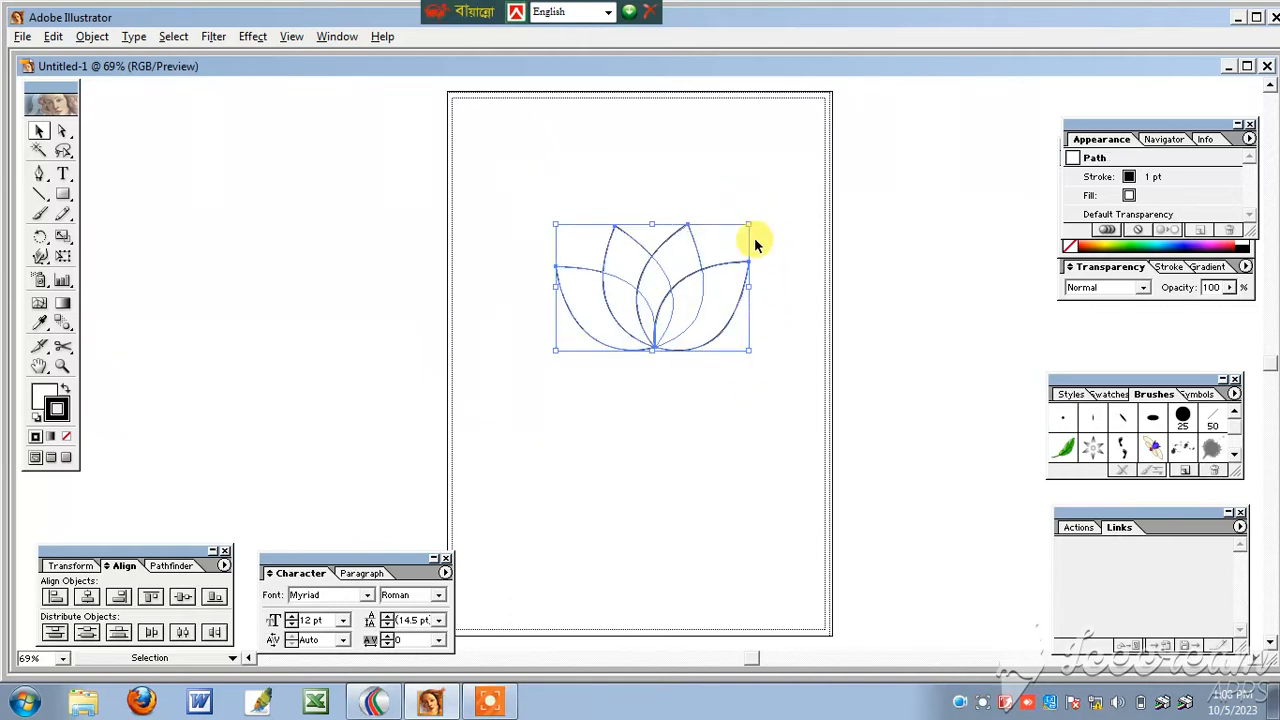
left_click_drag(695, 303, 673, 254)
left_click(722, 336)
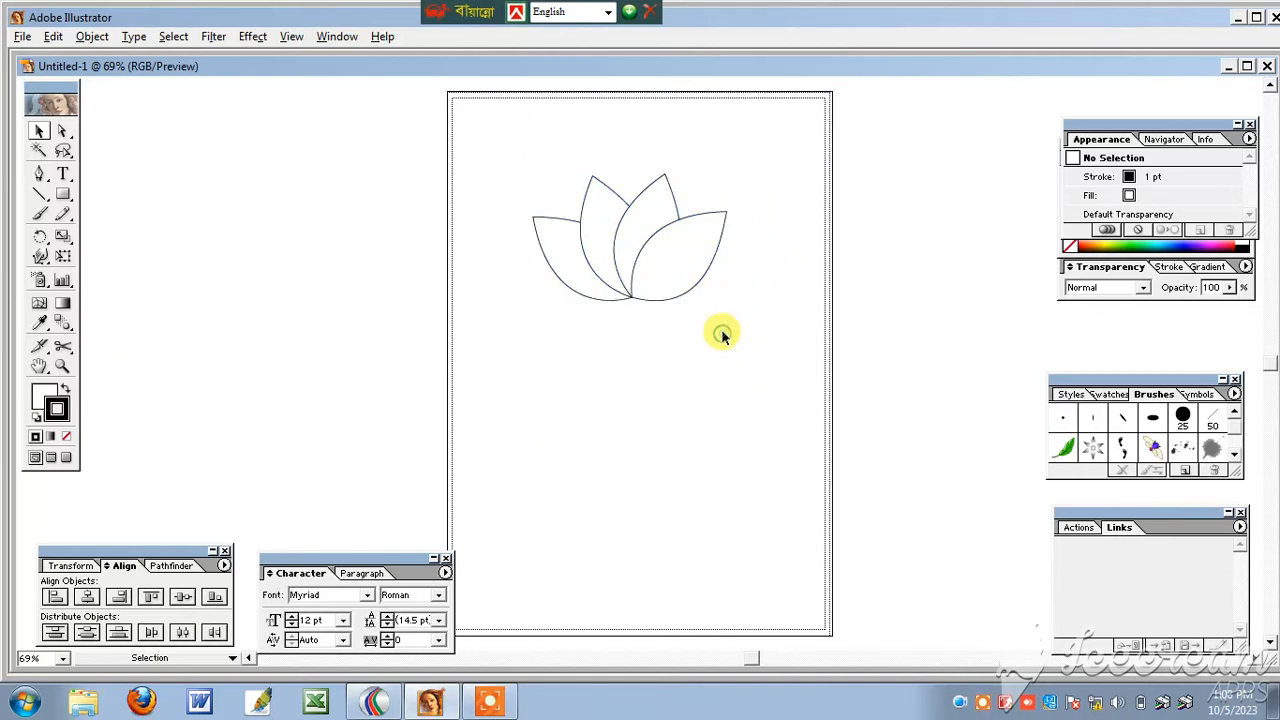
Fill all four petals with blue, RGB 42, 0, 255
left_click_drag(737, 363, 514, 200)
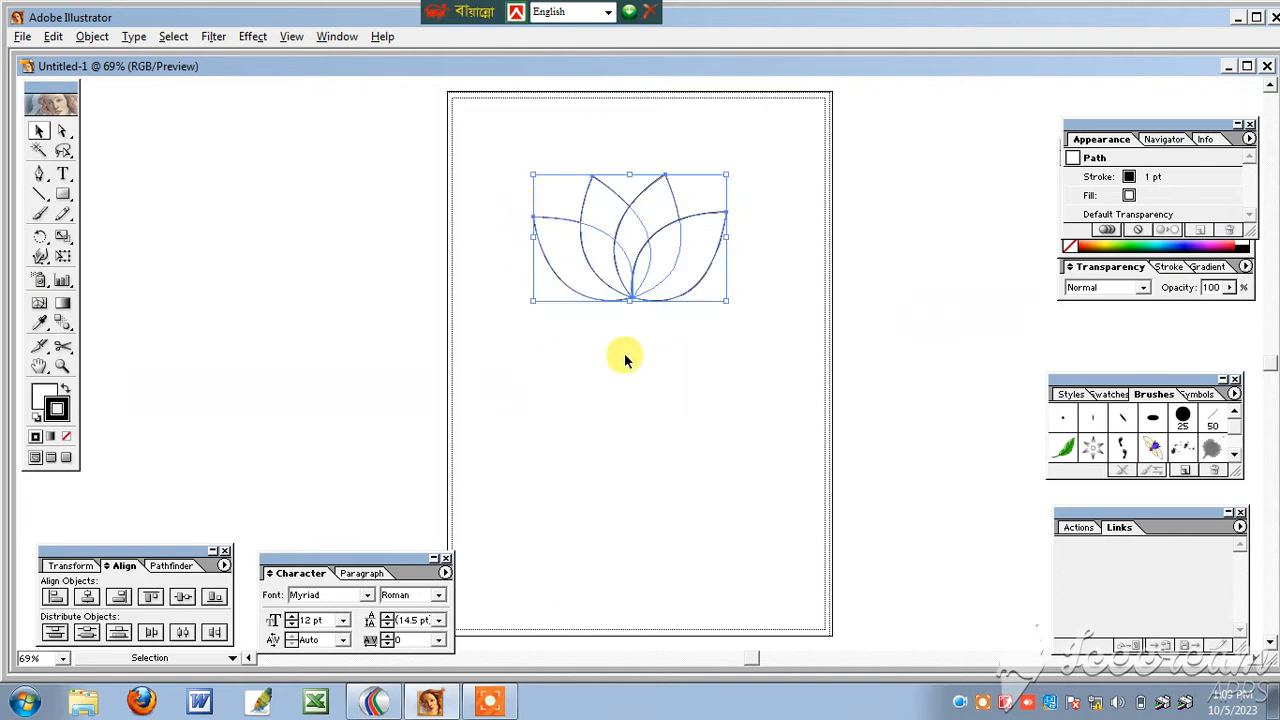
left_click_drag(722, 340, 543, 214)
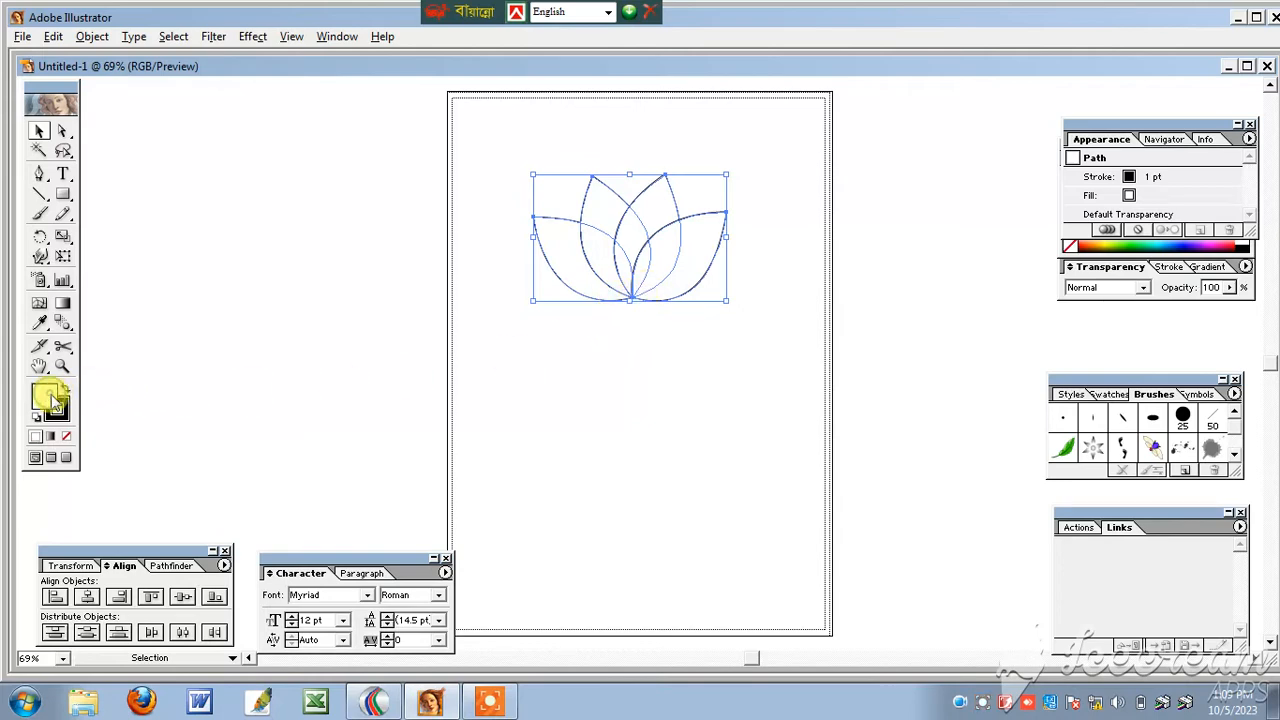
left_click(1196, 244)
left_click(980, 306)
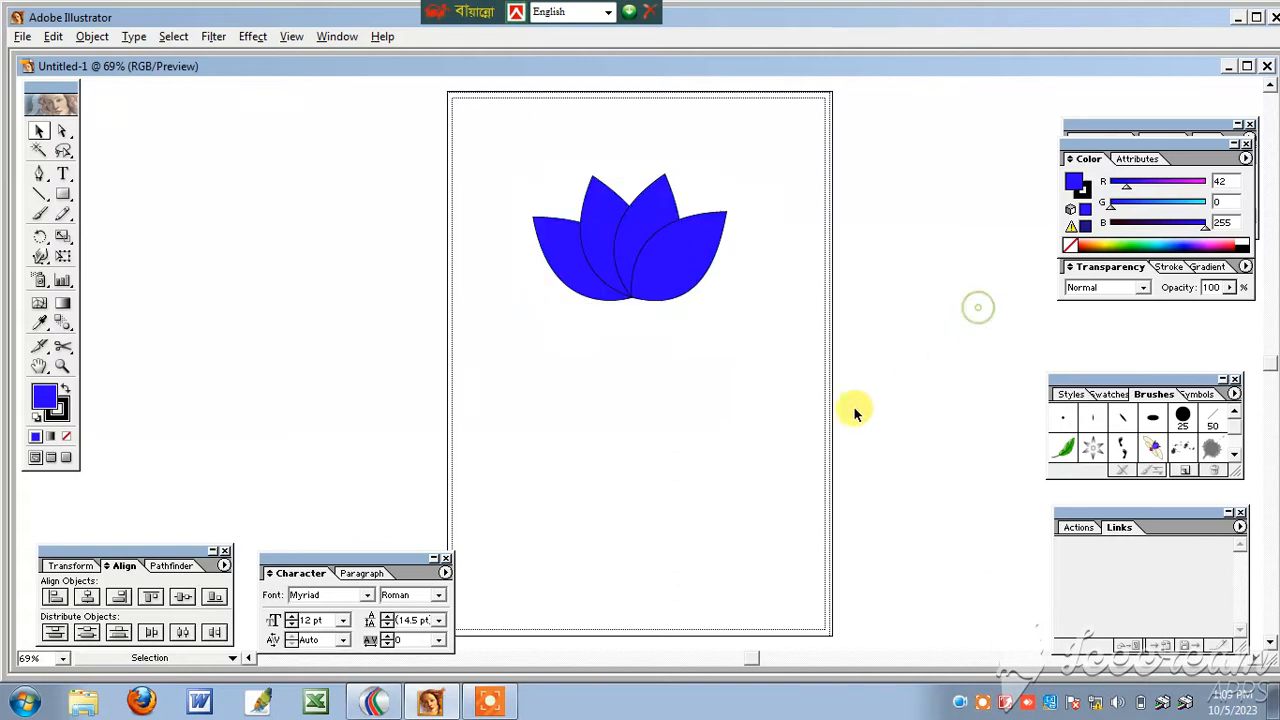
Apply the slanted calligraphic brush to the outlines of all four petals
left_click(732, 408, "ctrl")
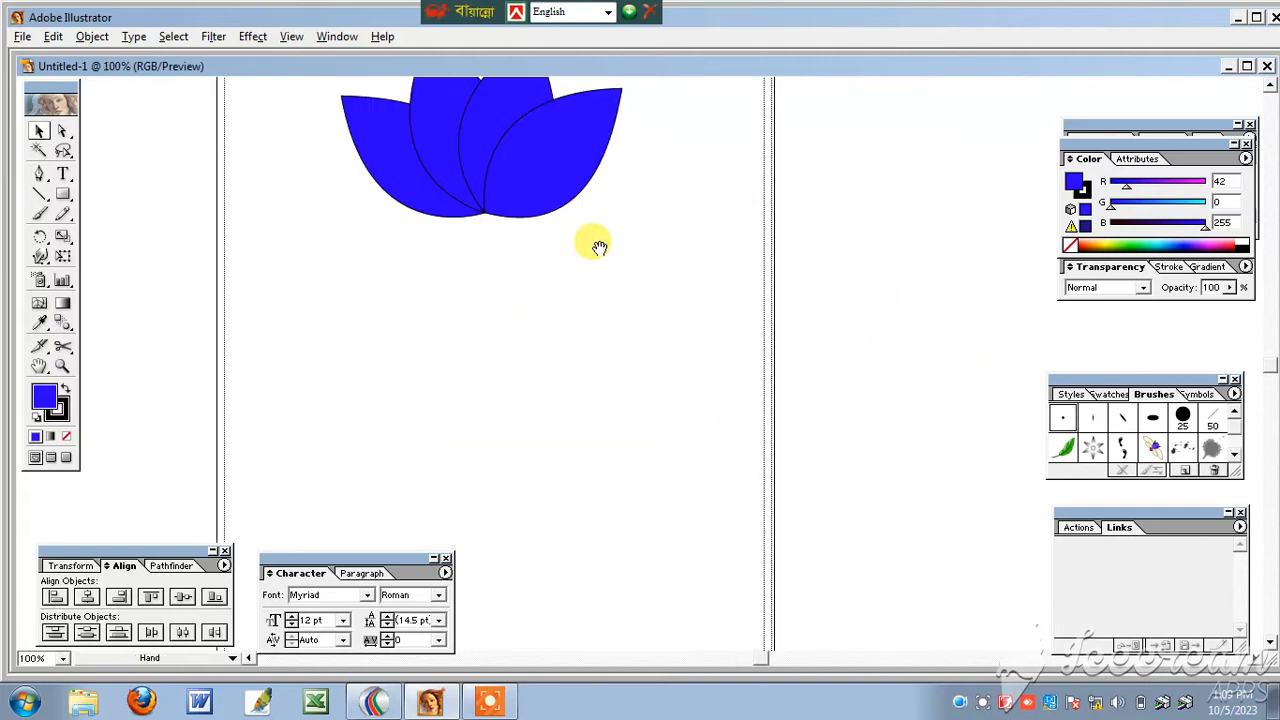
left_click_drag(598, 247, 650, 388)
left_click_drag(356, 173, 645, 380)
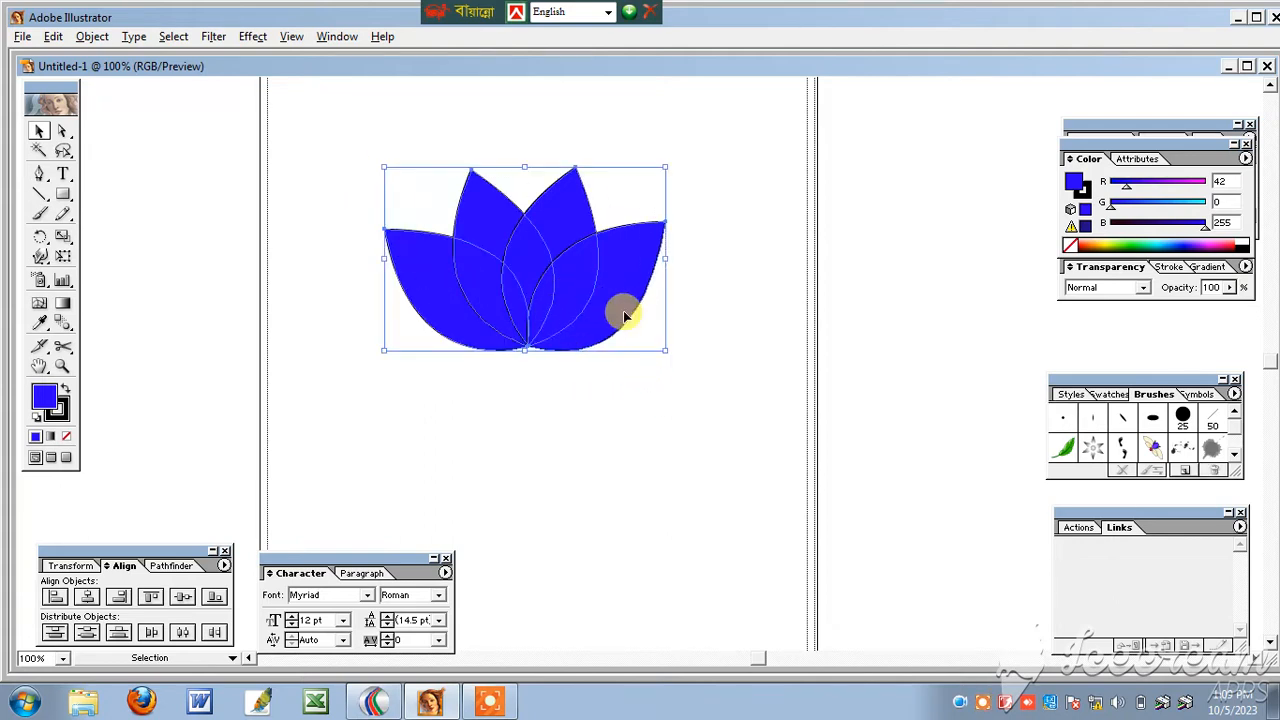
left_click(1155, 419)
left_click(1122, 418)
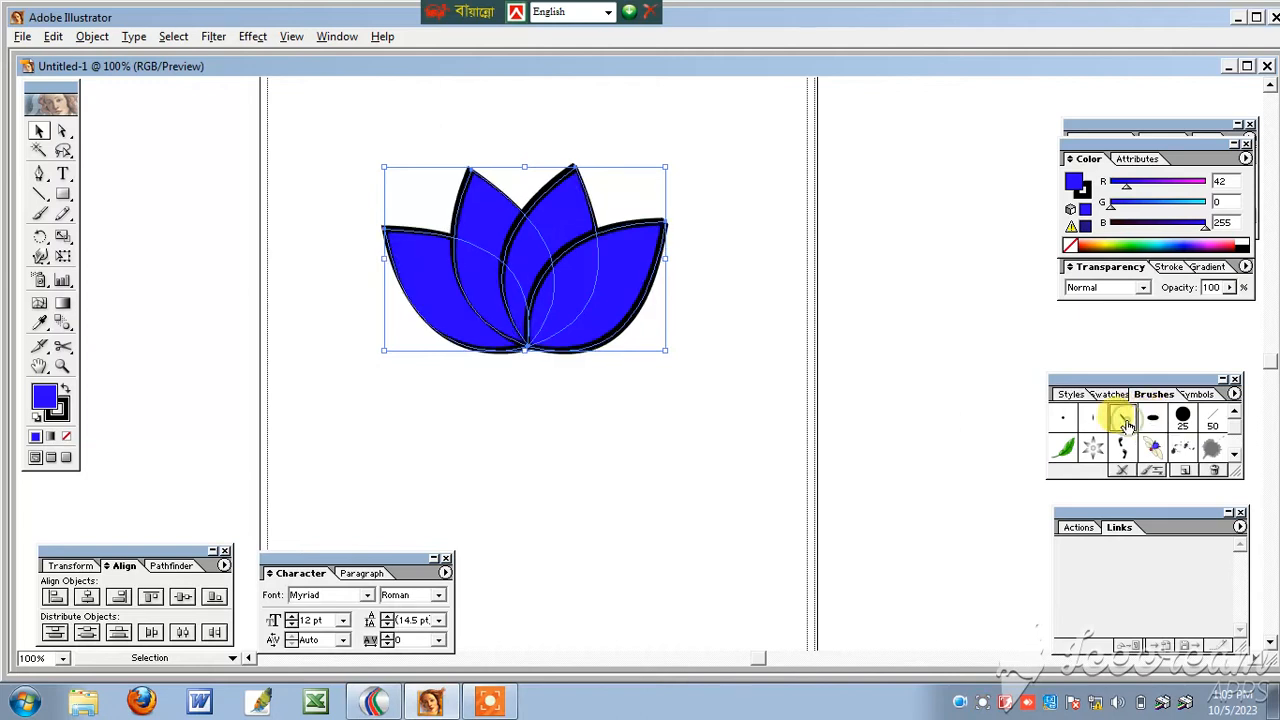
left_click(708, 368)
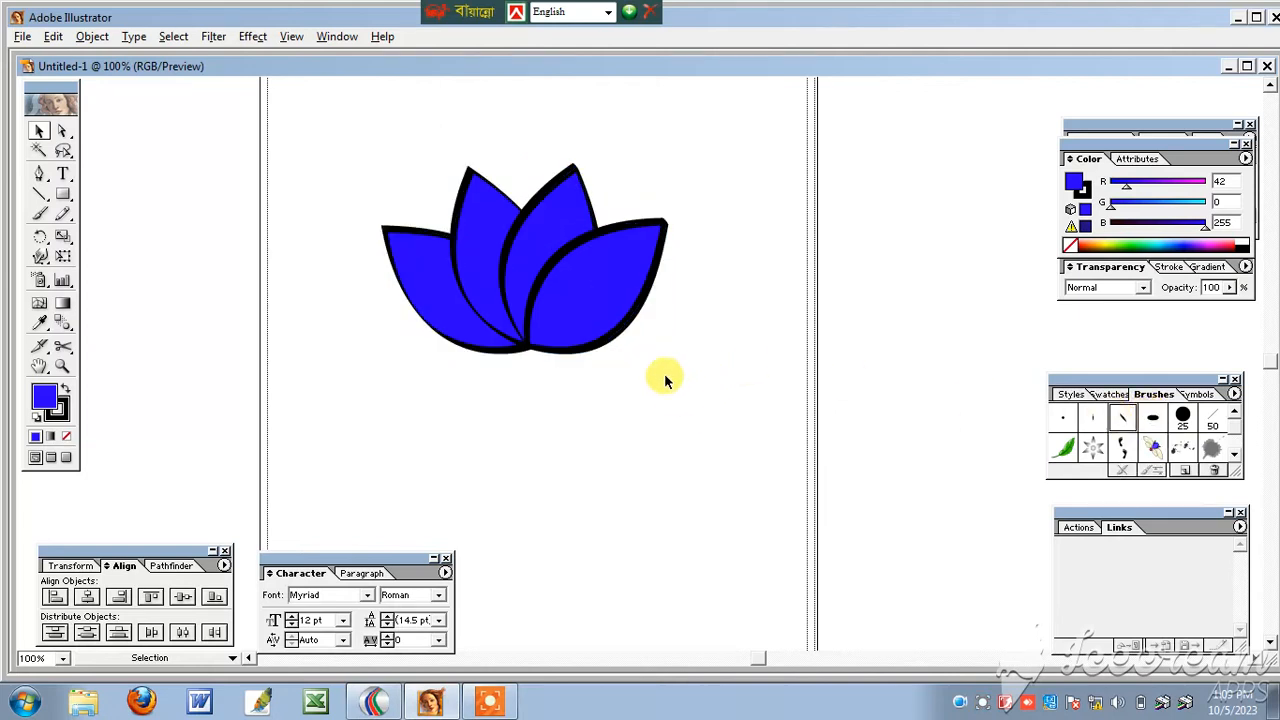
left_click_drag(379, 203, 717, 452)
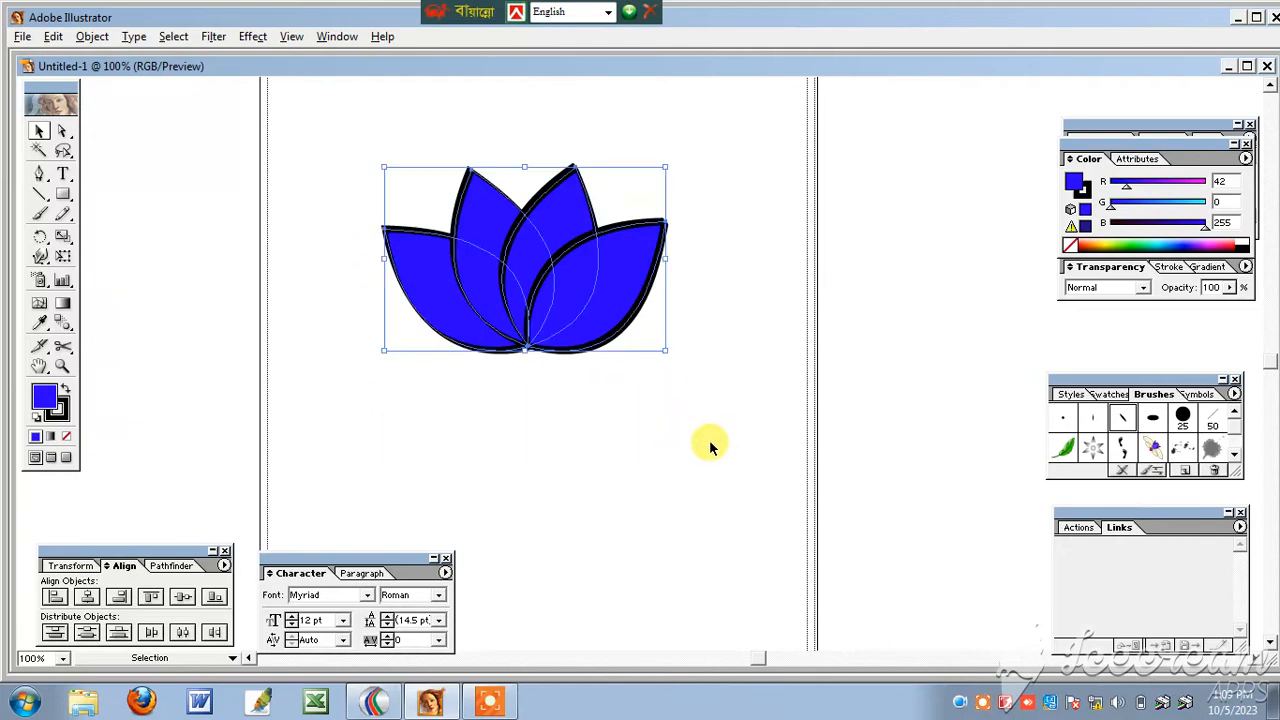
left_click(697, 462)
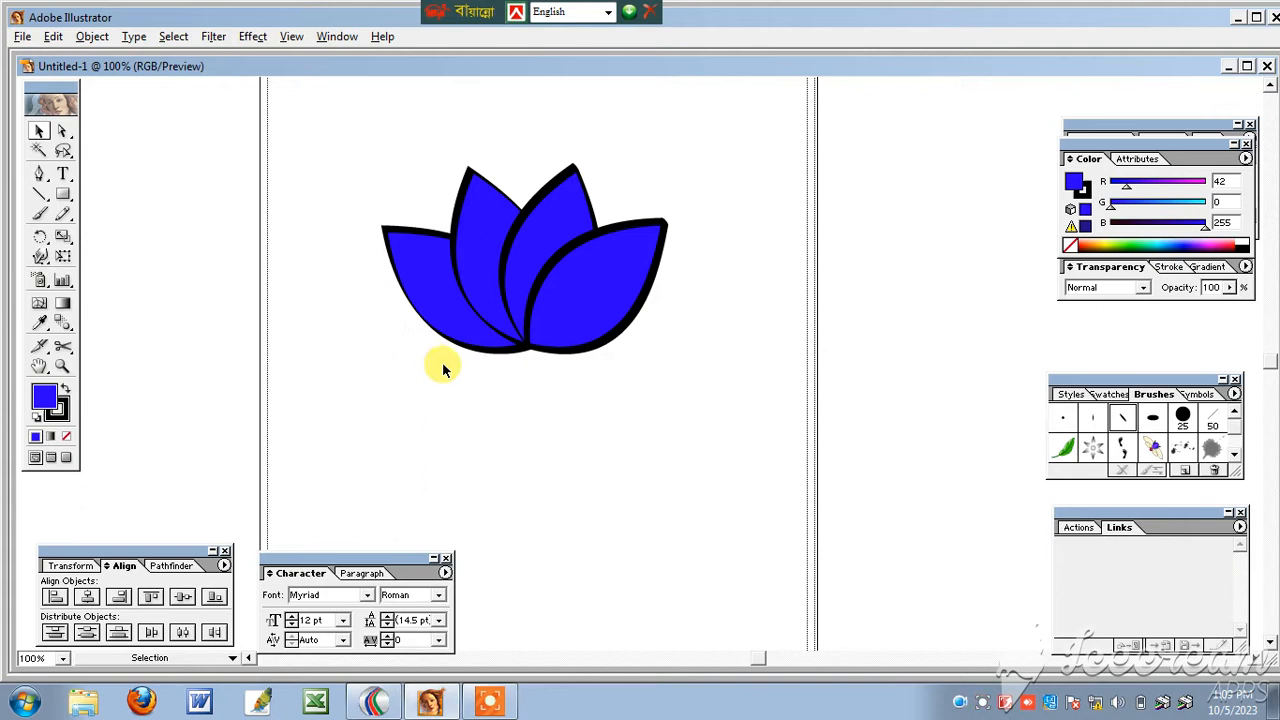
left_click_drag(341, 108, 691, 403)
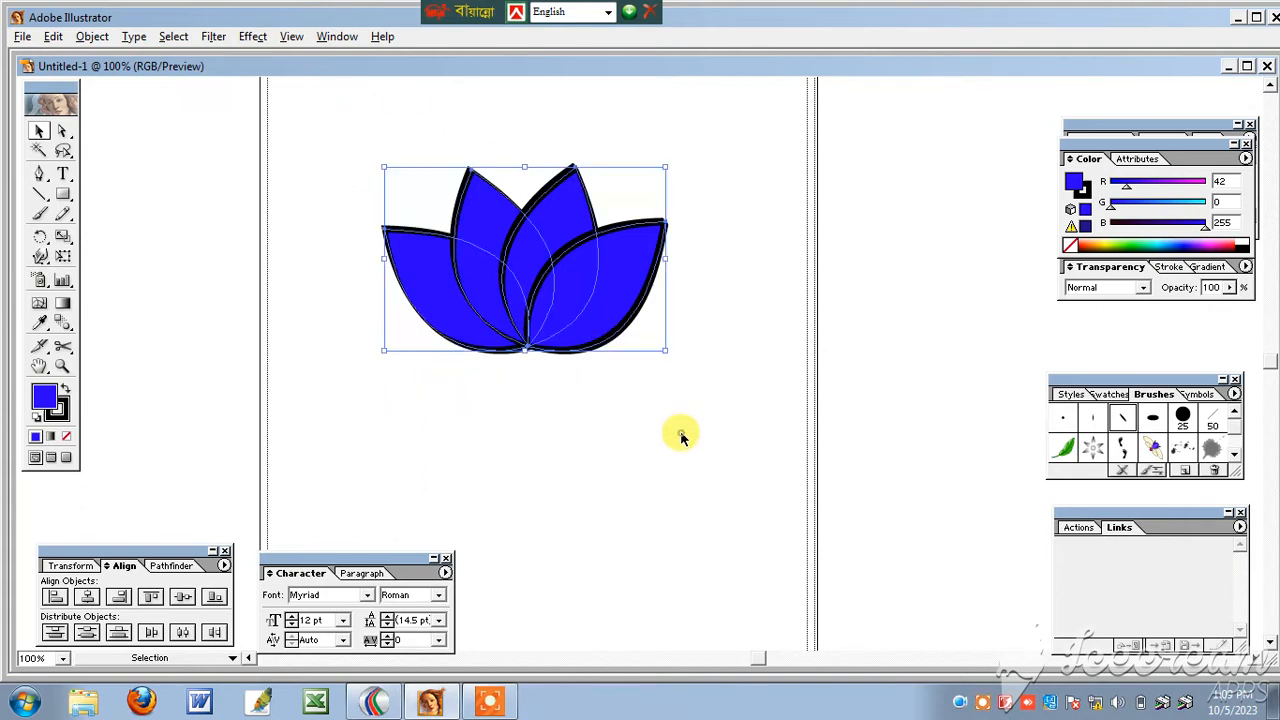
left_click(680, 436)
Fill the inner right petal with orange, RGB 255, 120, 31
left_click(557, 200)
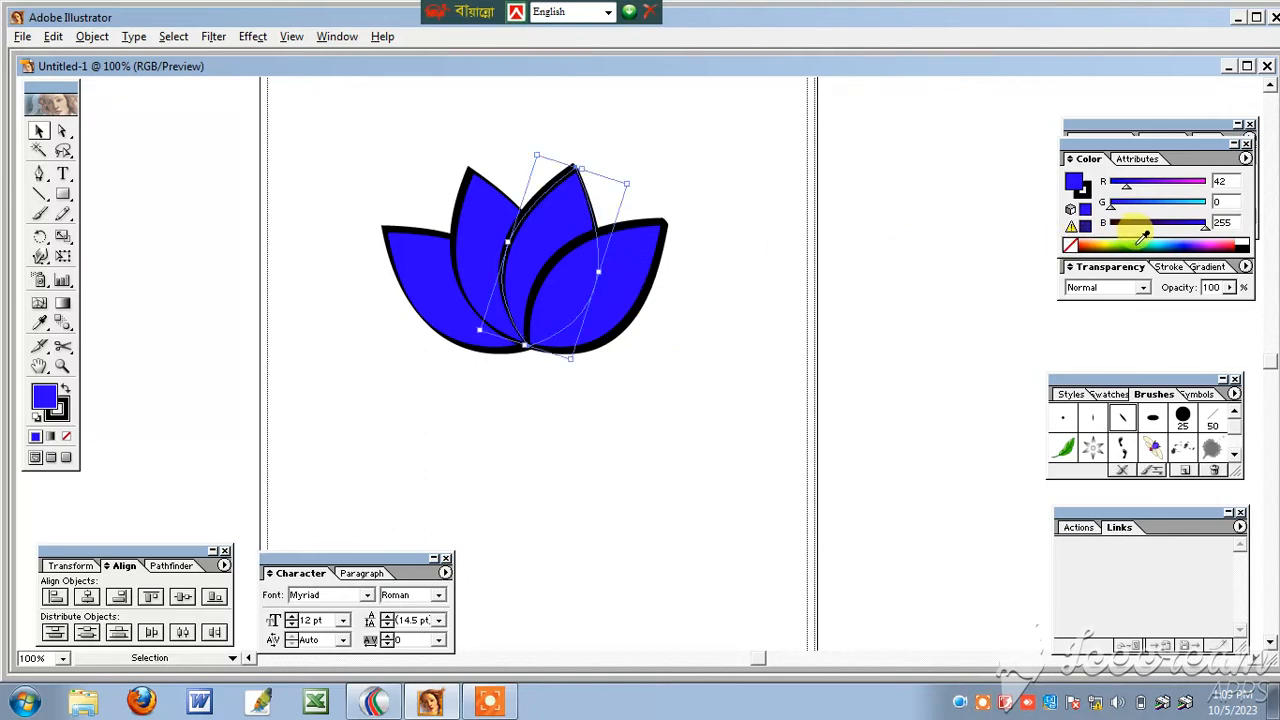
left_click(1097, 232)
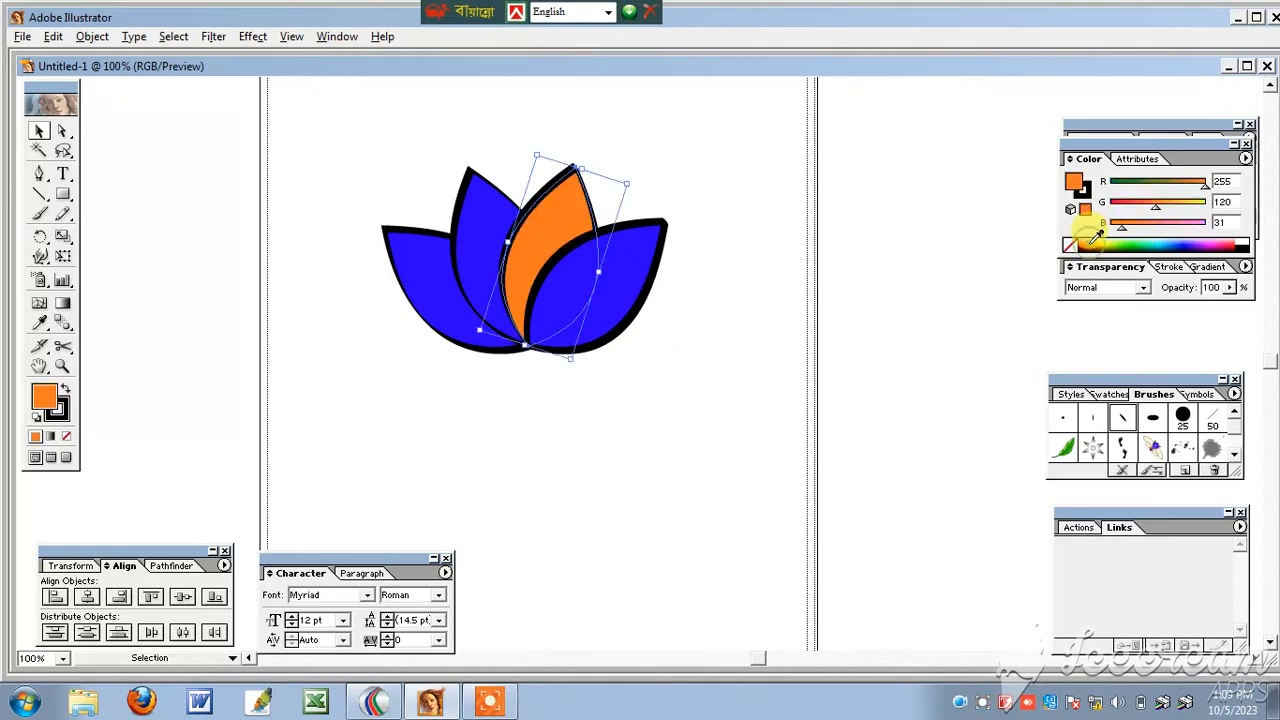
left_click(720, 392)
Fill the inner left petal with pink, RGB 255, 0, 119
left_click(471, 214)
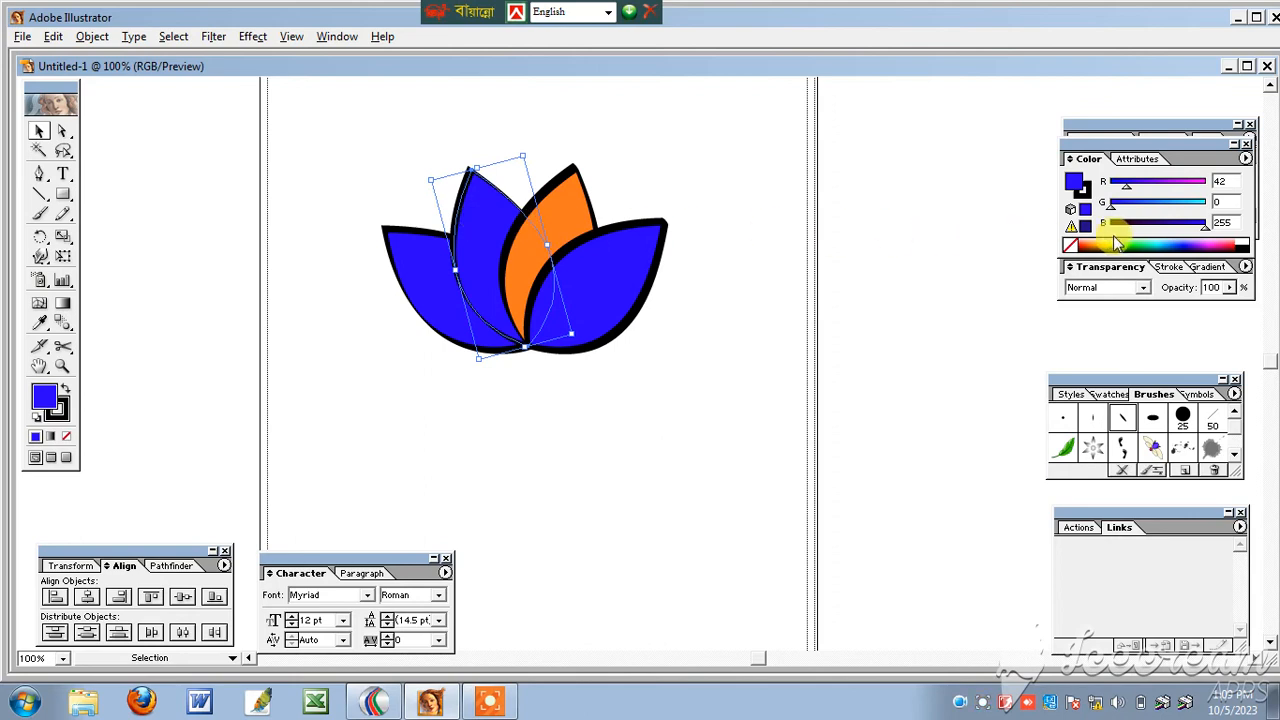
left_click(1229, 242)
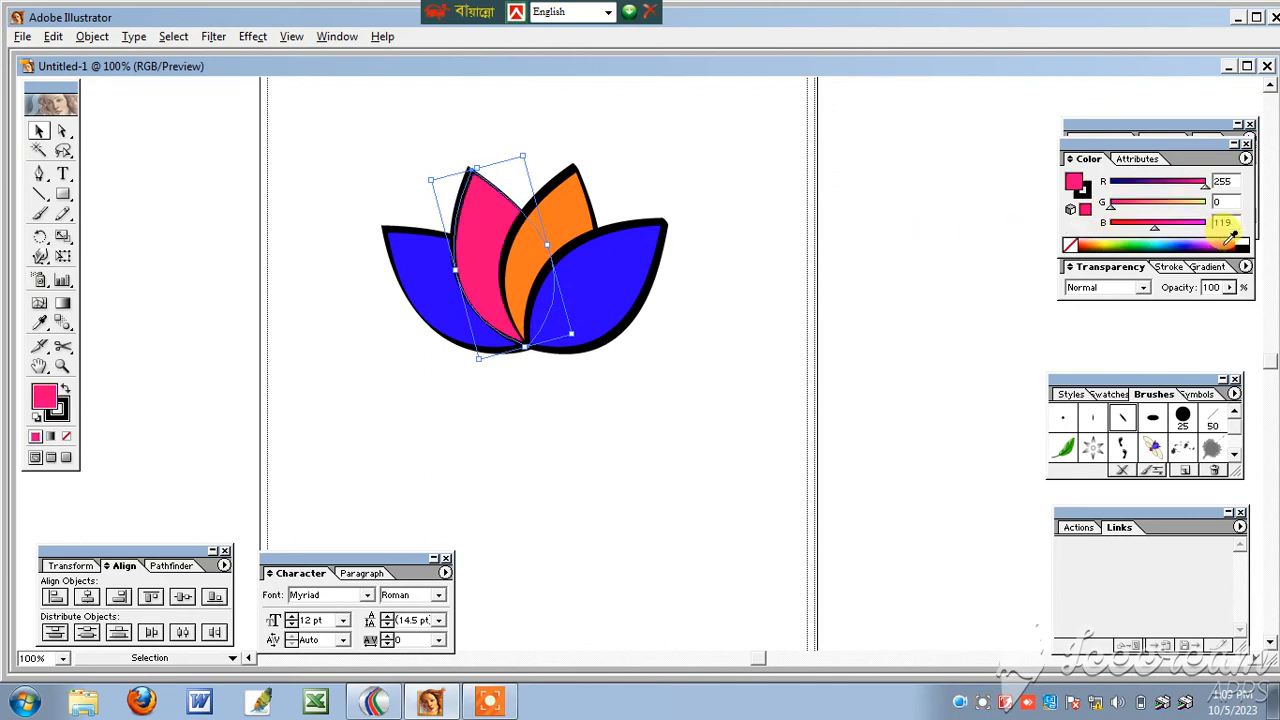
left_click(733, 405)
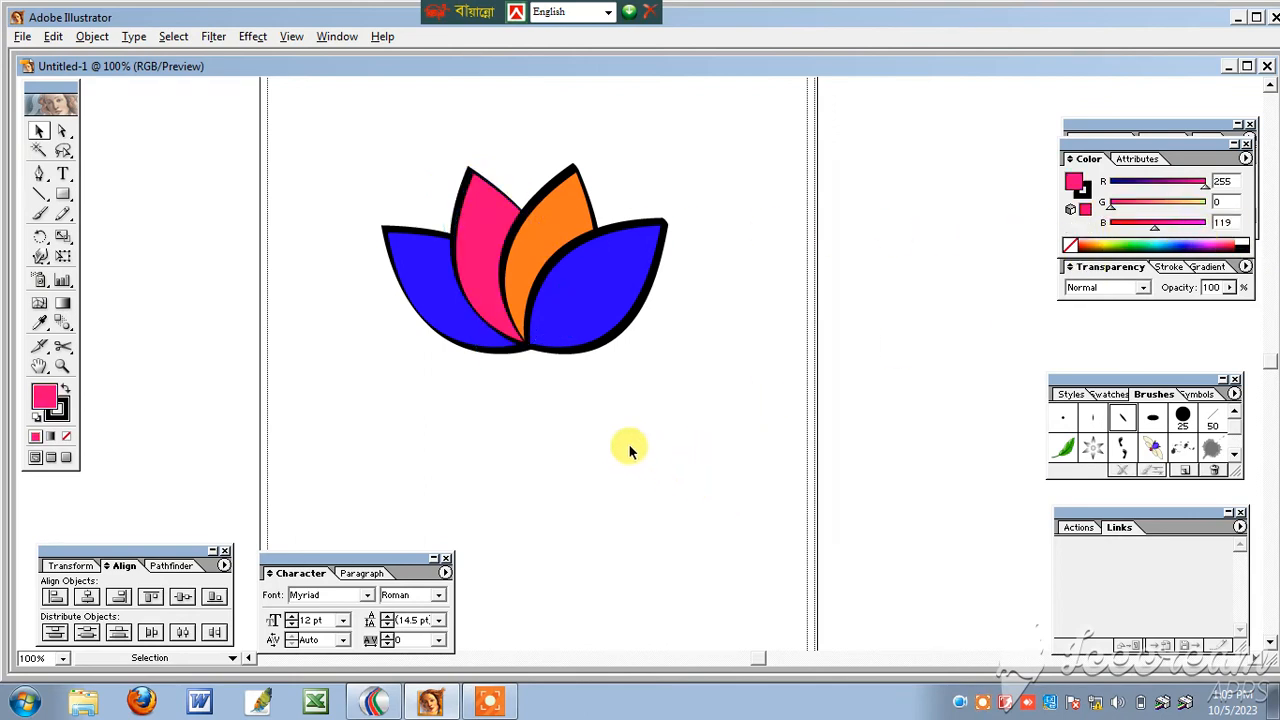
left_click_drag(329, 143, 703, 405)
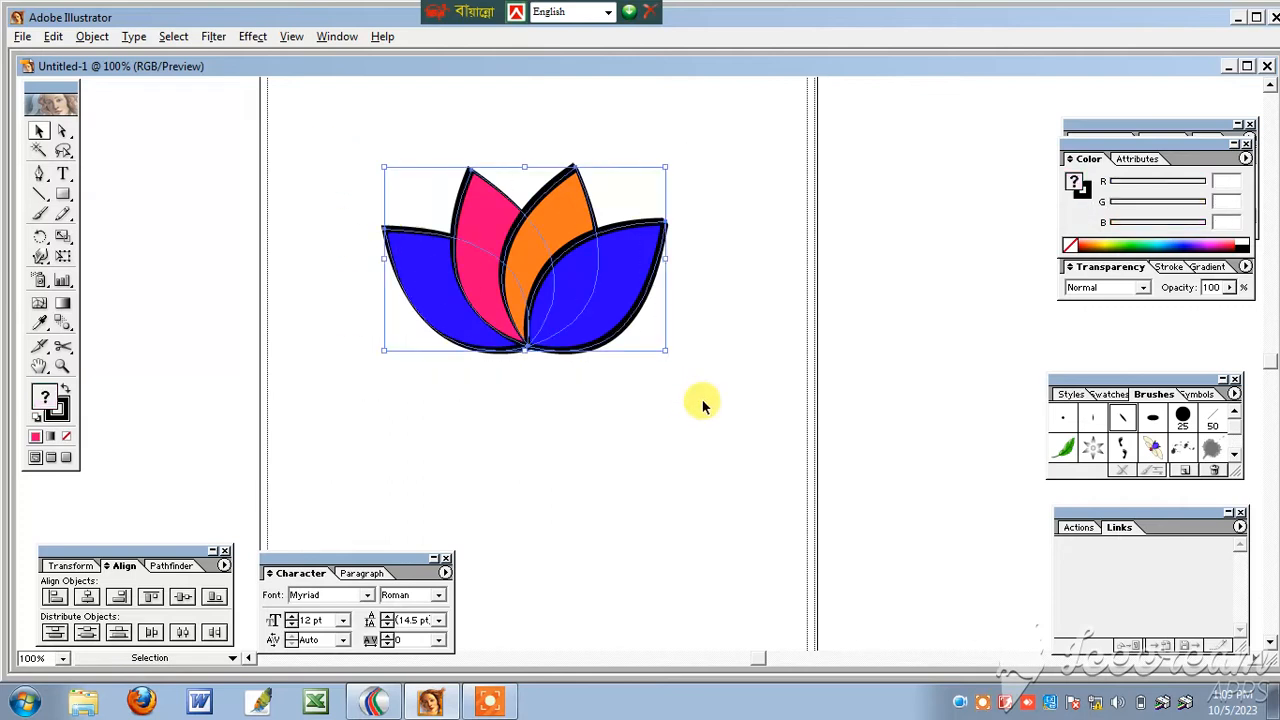
left_click(691, 431)
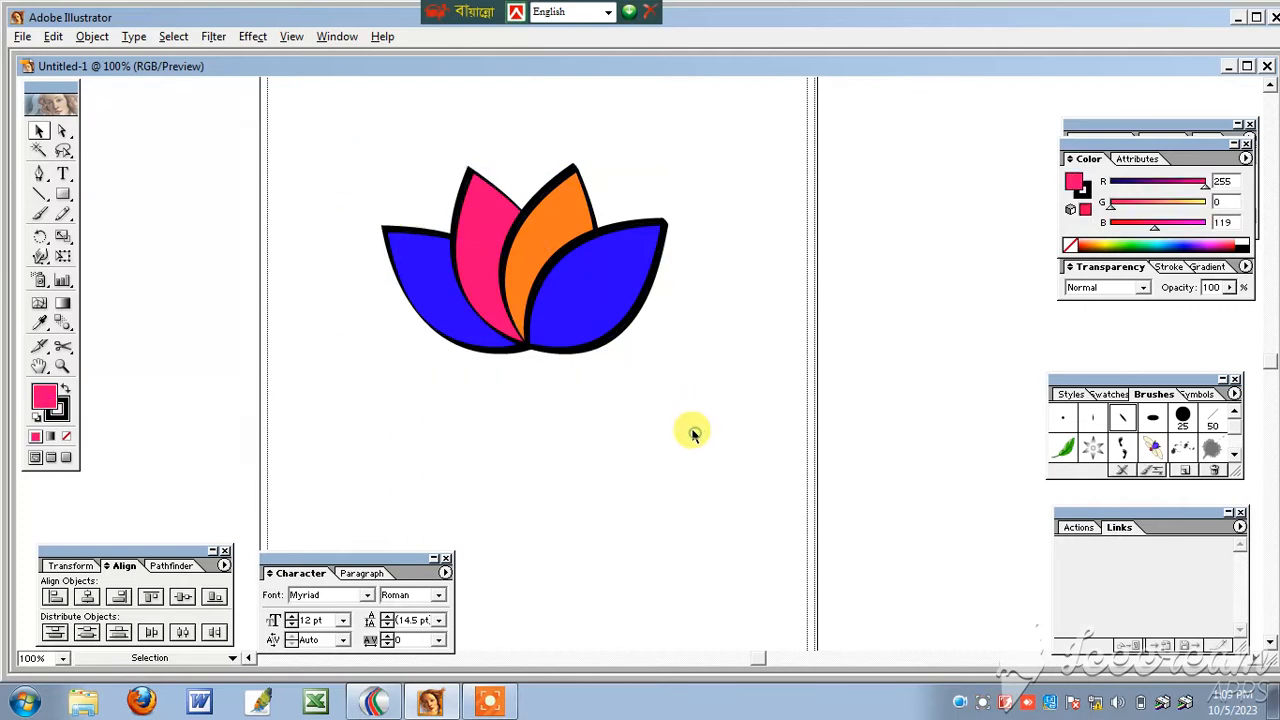
Fill the outer left petal with yellow, RGB 255, 249, 63
left_click(405, 272)
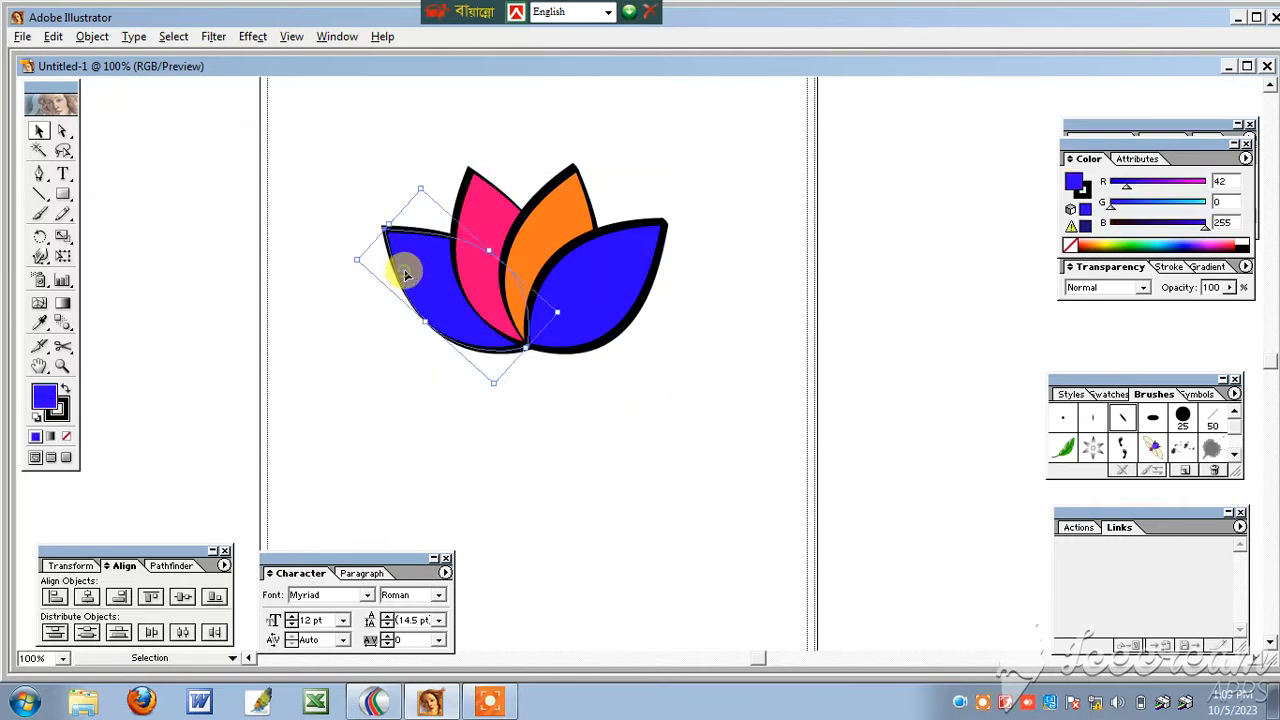
left_click(1108, 240)
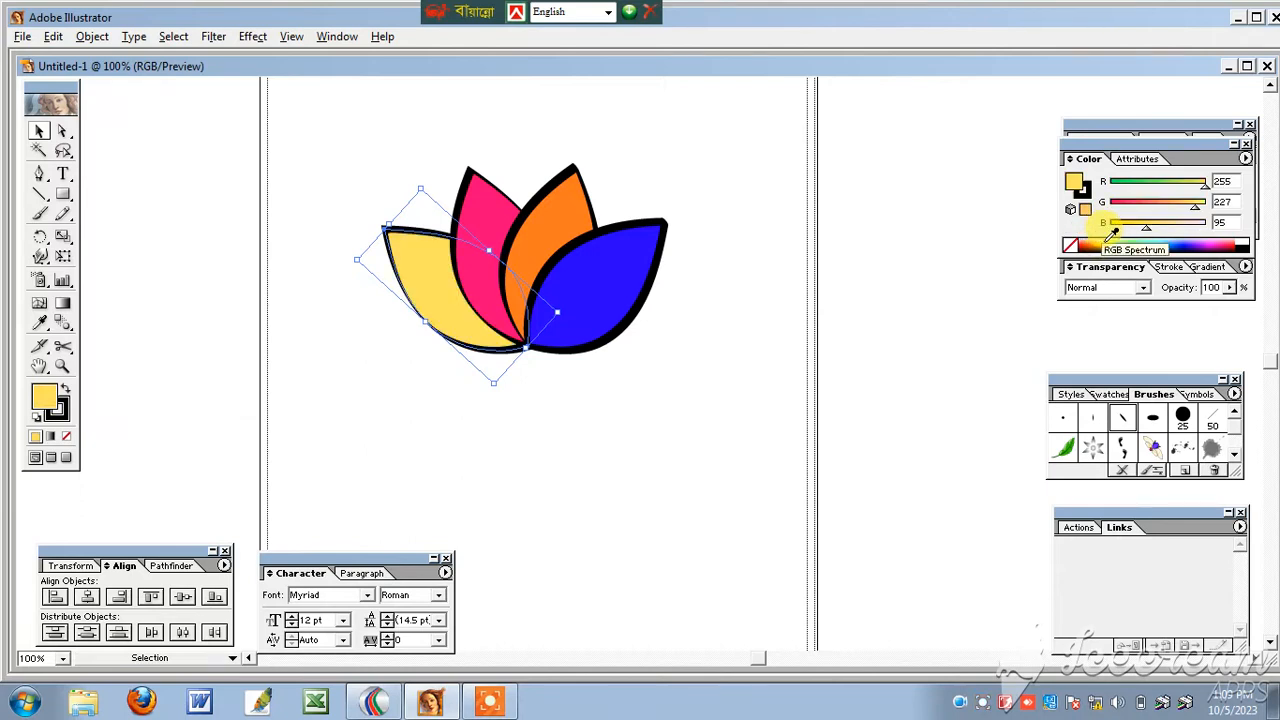
left_click(1108, 241)
left_click(660, 446)
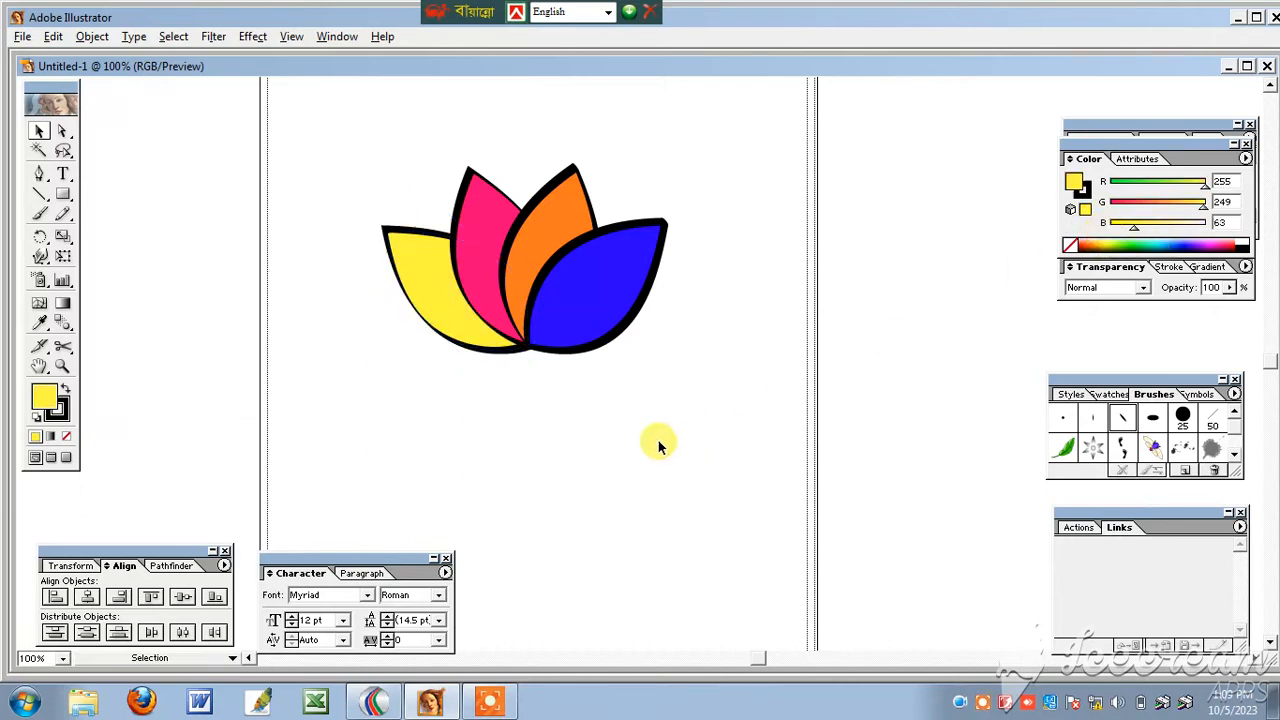
Group all four petals into one object
left_click_drag(322, 112, 778, 470)
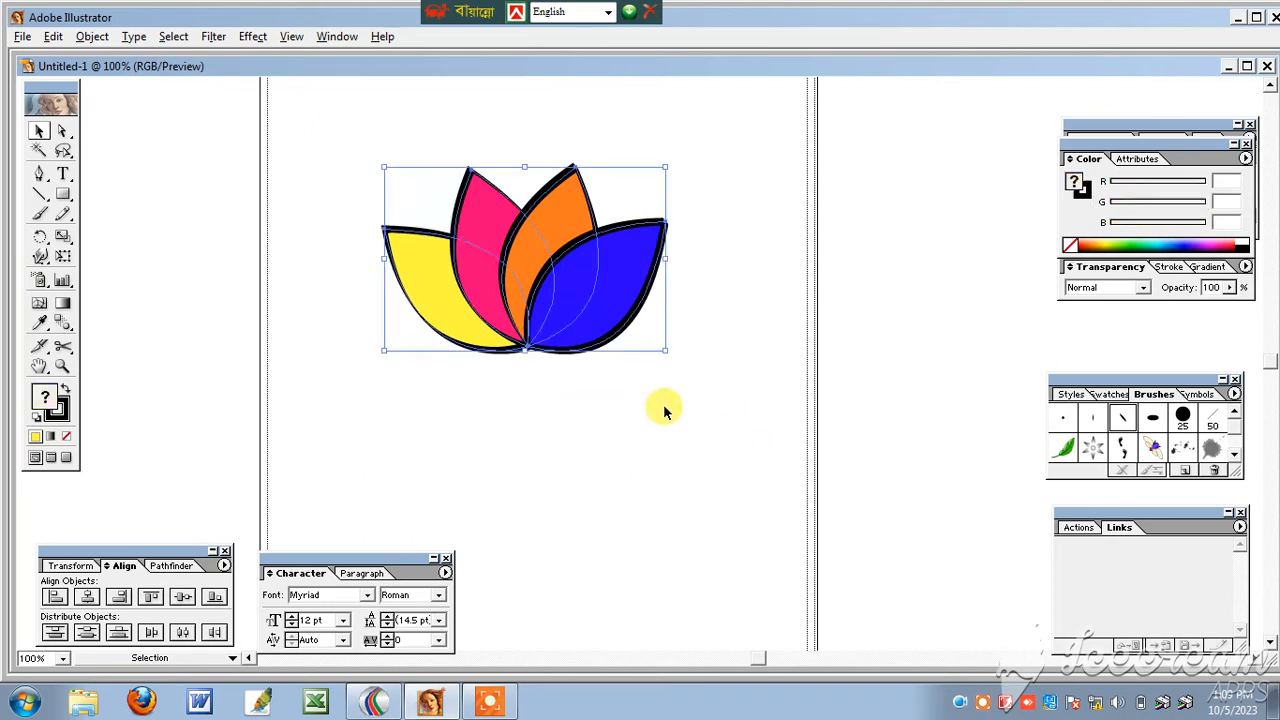
left_click(53, 36)
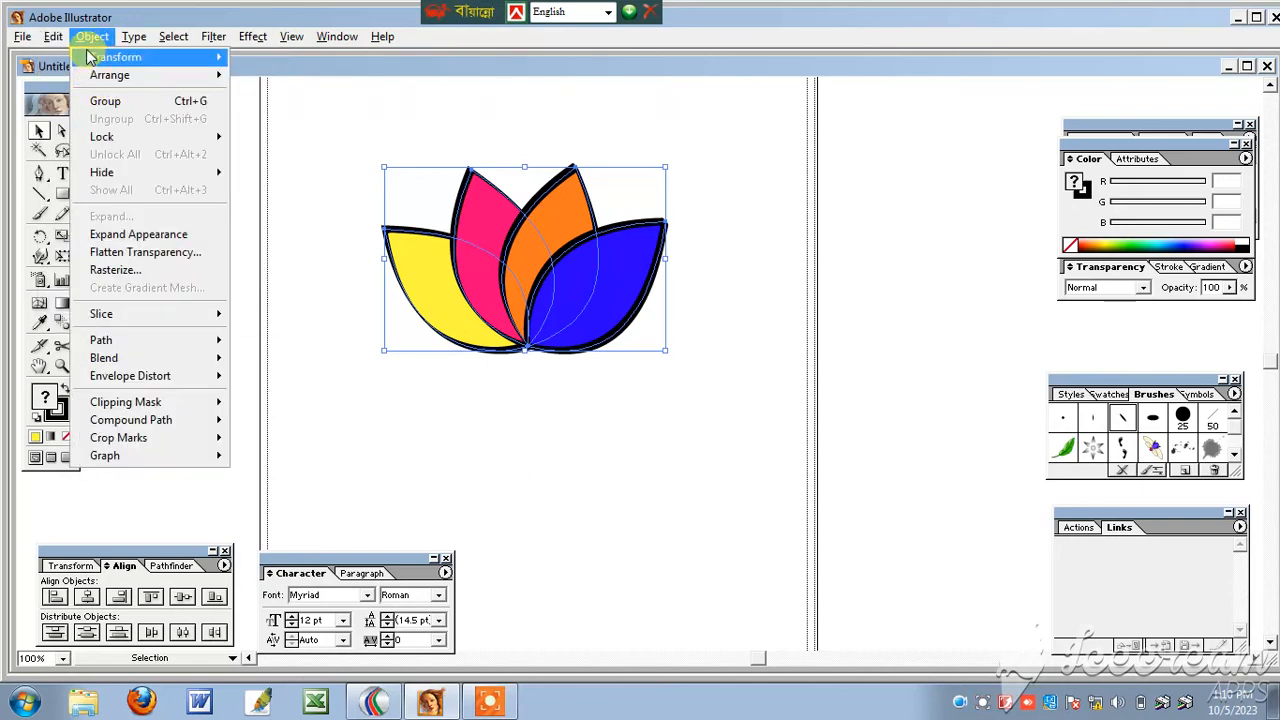
left_click(117, 102)
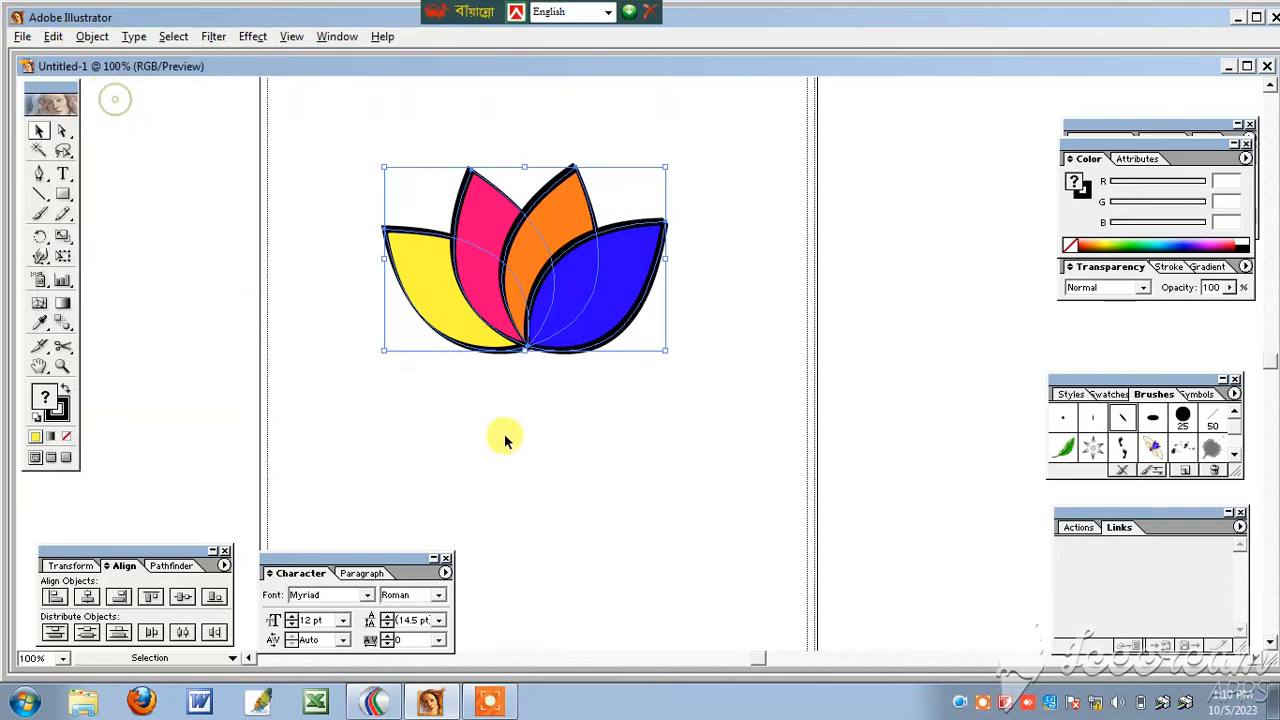
left_click(578, 462)
Move the grouped lotus slightly higher on the page to leave room beneath it
left_click_drag(506, 280, 526, 241)
left_click(714, 437)
left_click(593, 370)
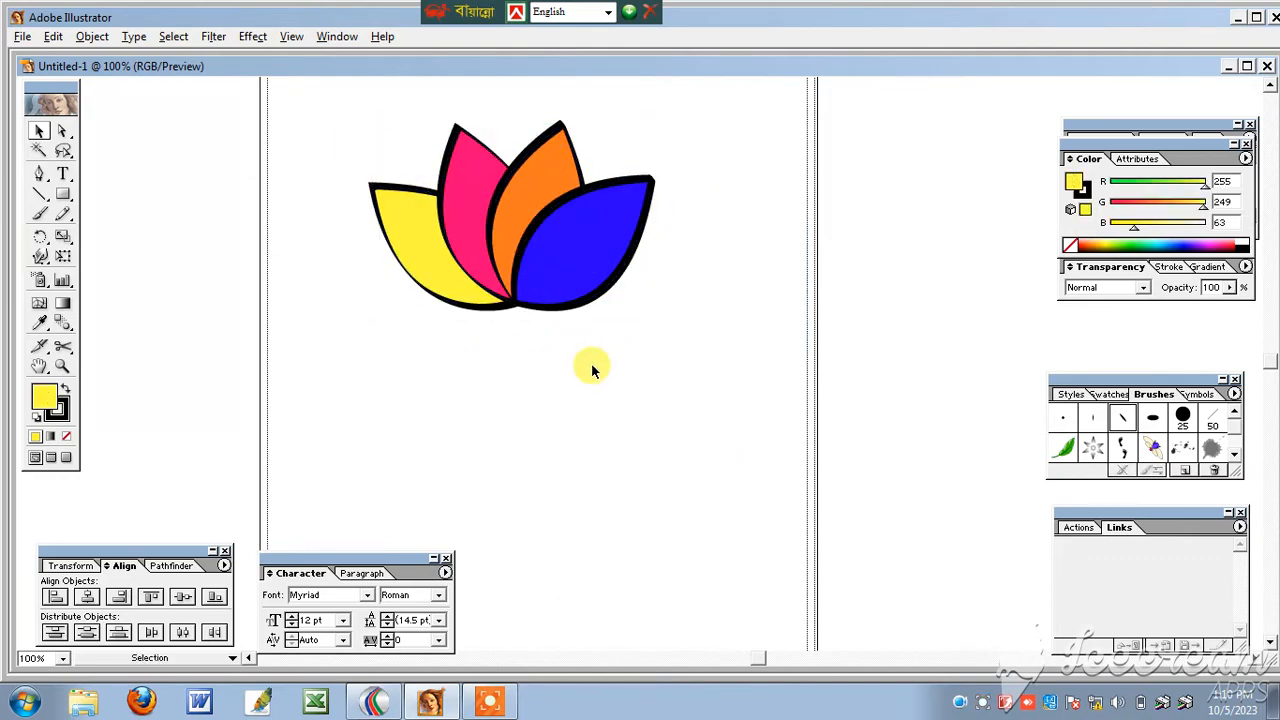
left_click_drag(619, 379, 369, 189)
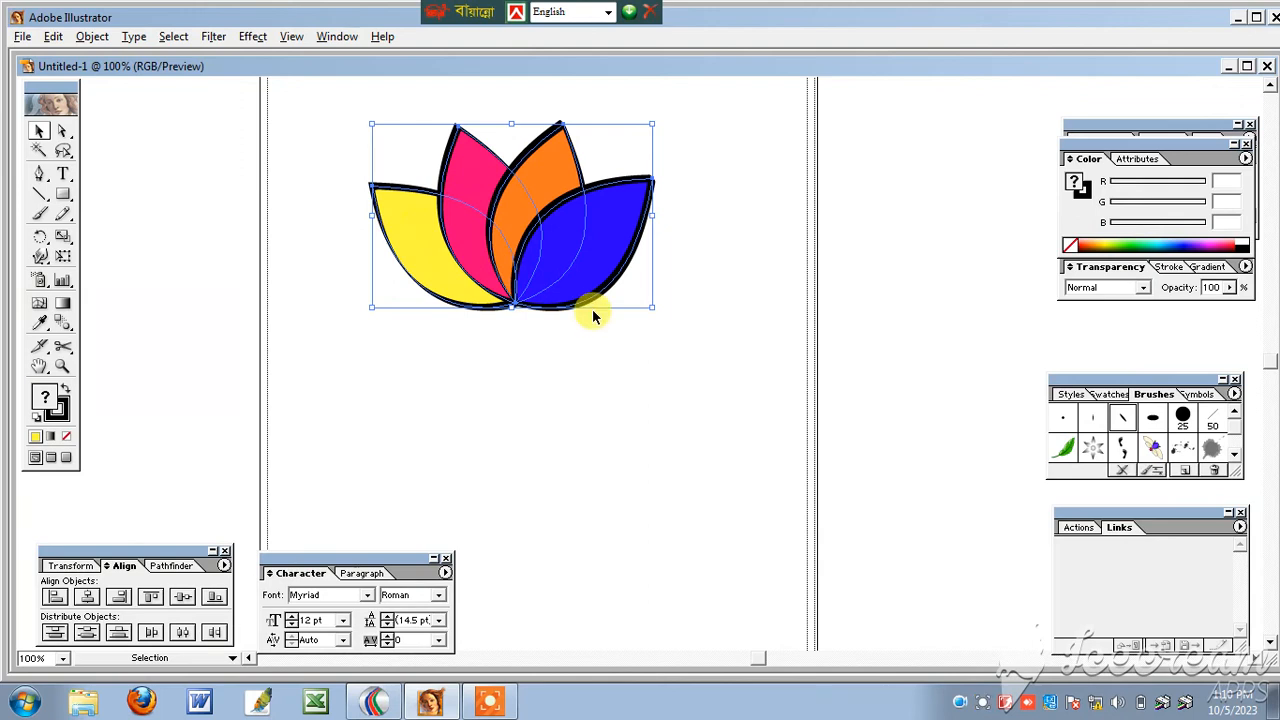
left_click(638, 405)
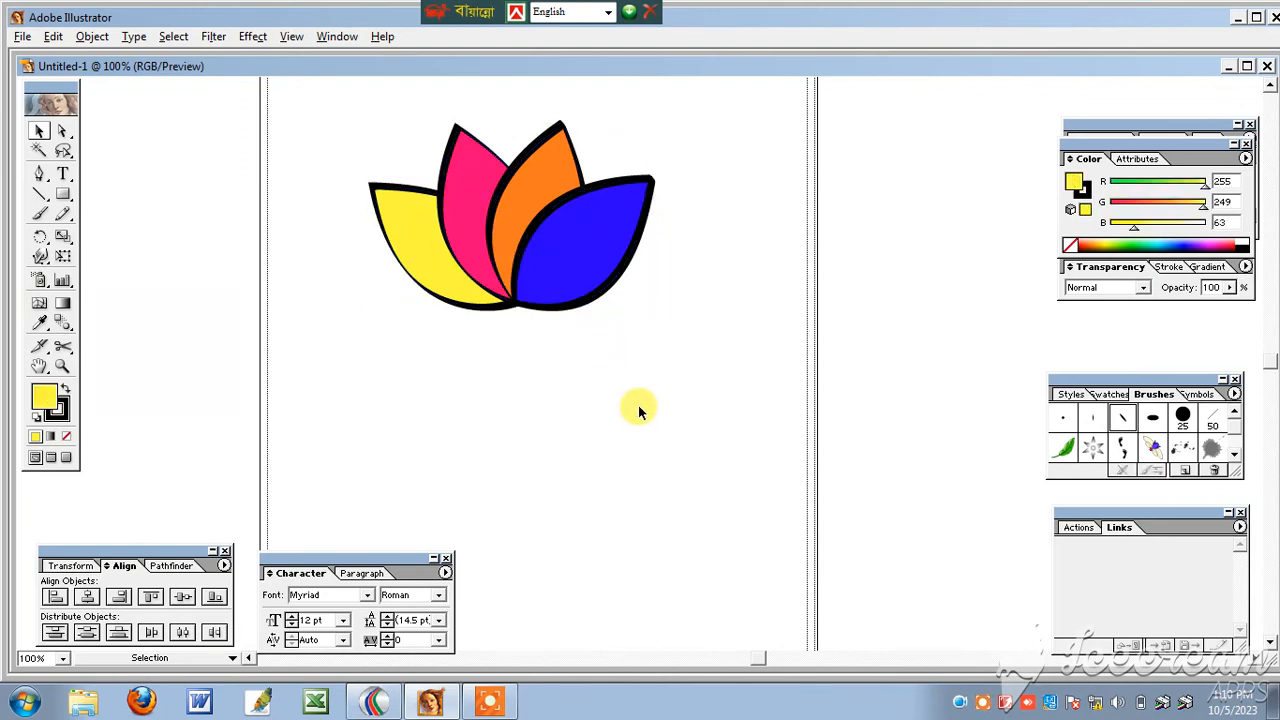
left_click_drag(343, 126, 648, 376)
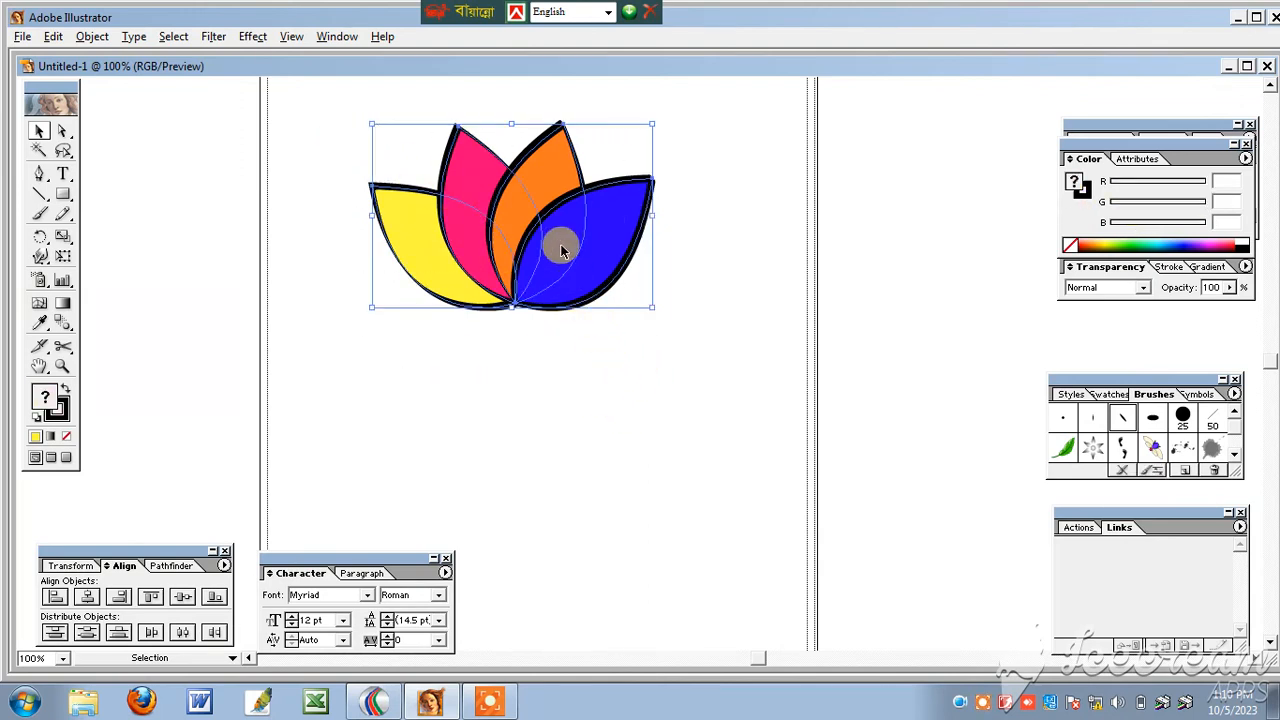
left_click_drag(560, 246, 565, 258)
left_click(605, 345)
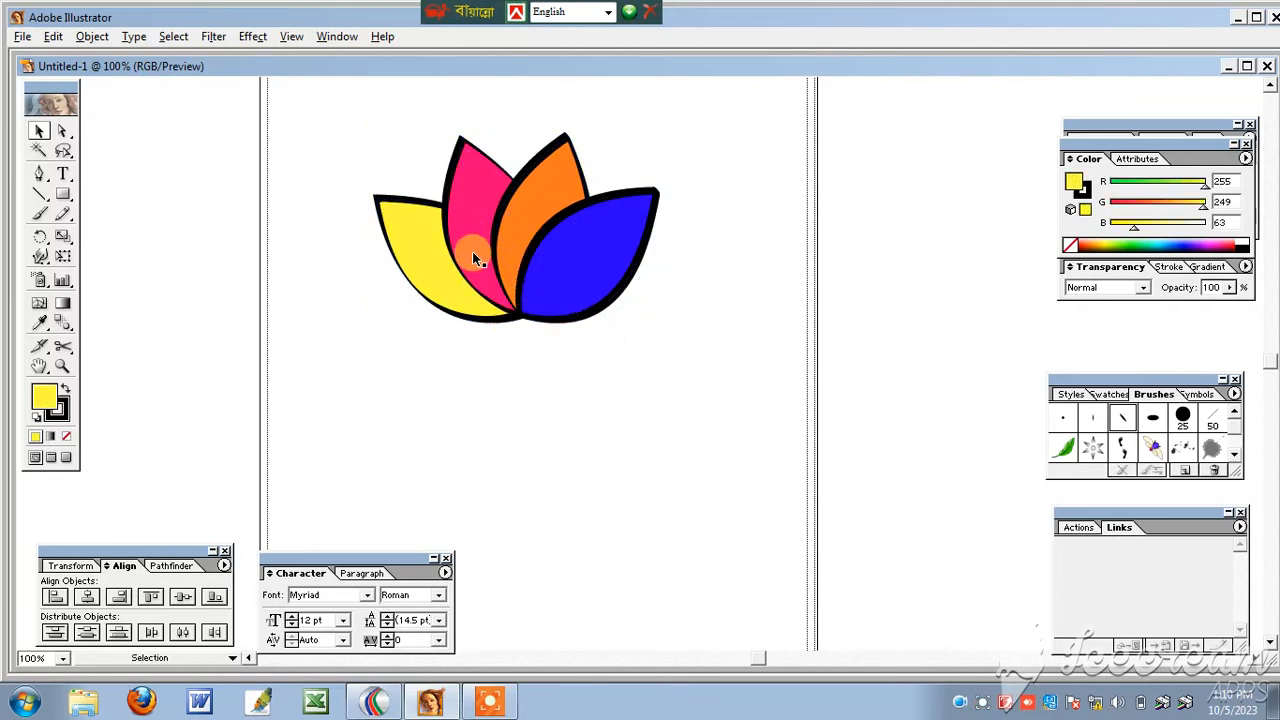
left_click_drag(355, 121, 677, 405)
left_click(670, 405)
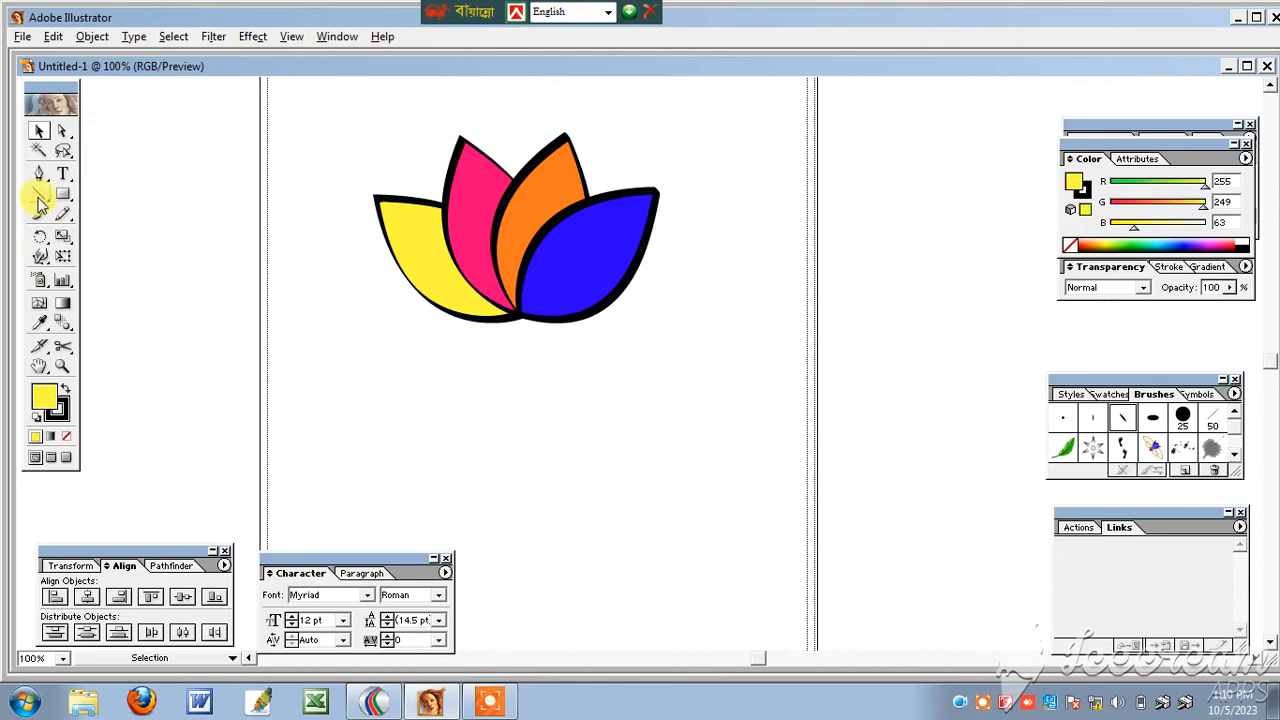
Add the text "Pen Tool Logo" below the lotus and scale it up to about 32.6 pt
left_click(63, 175)
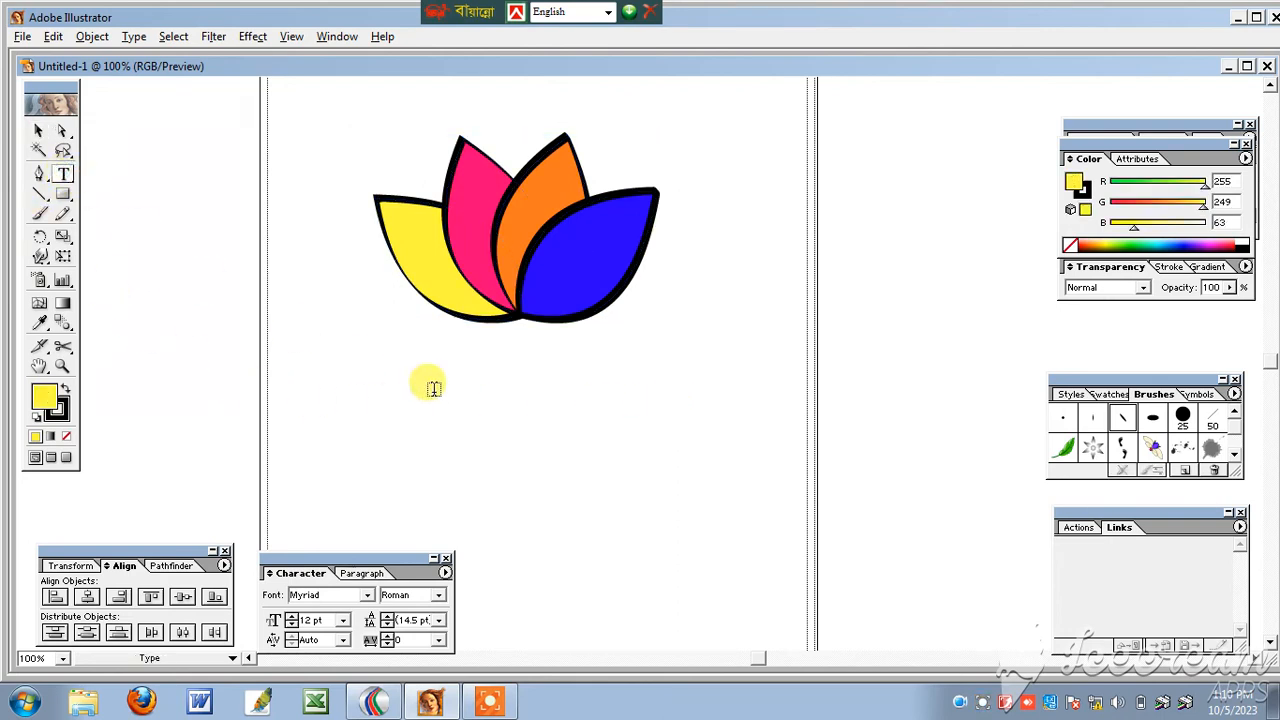
left_click(483, 405)
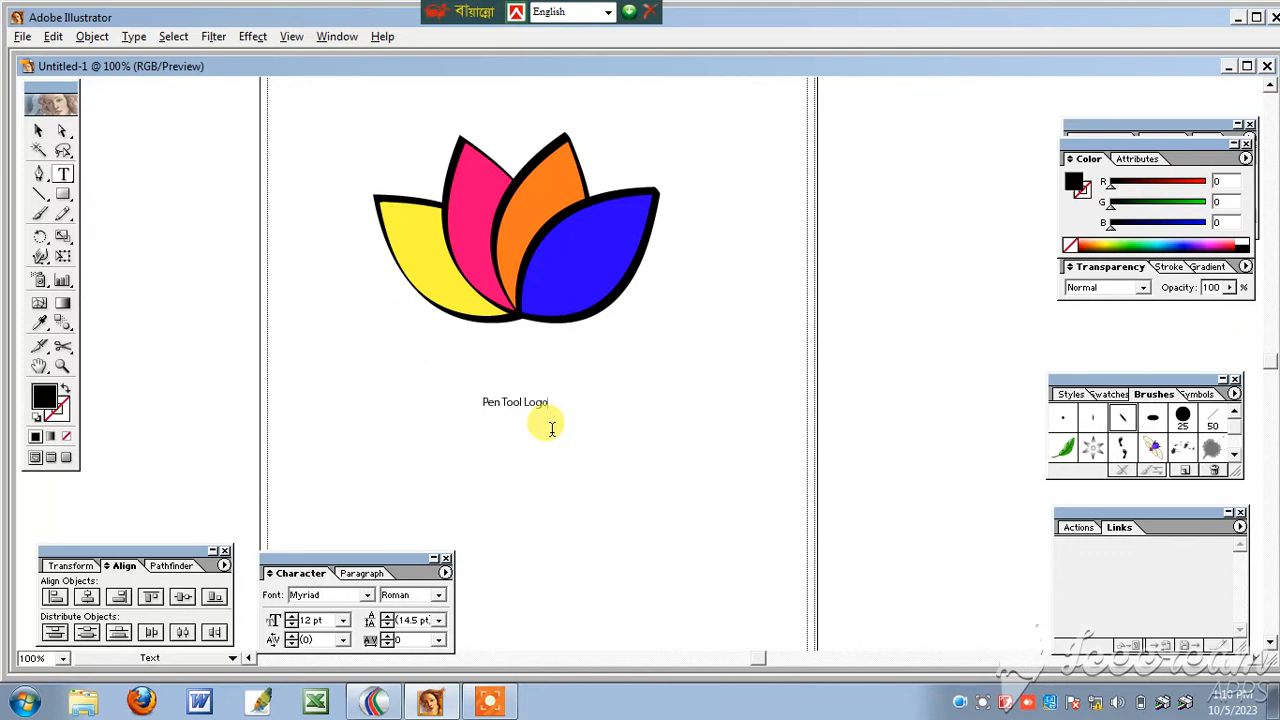
left_click(38, 130)
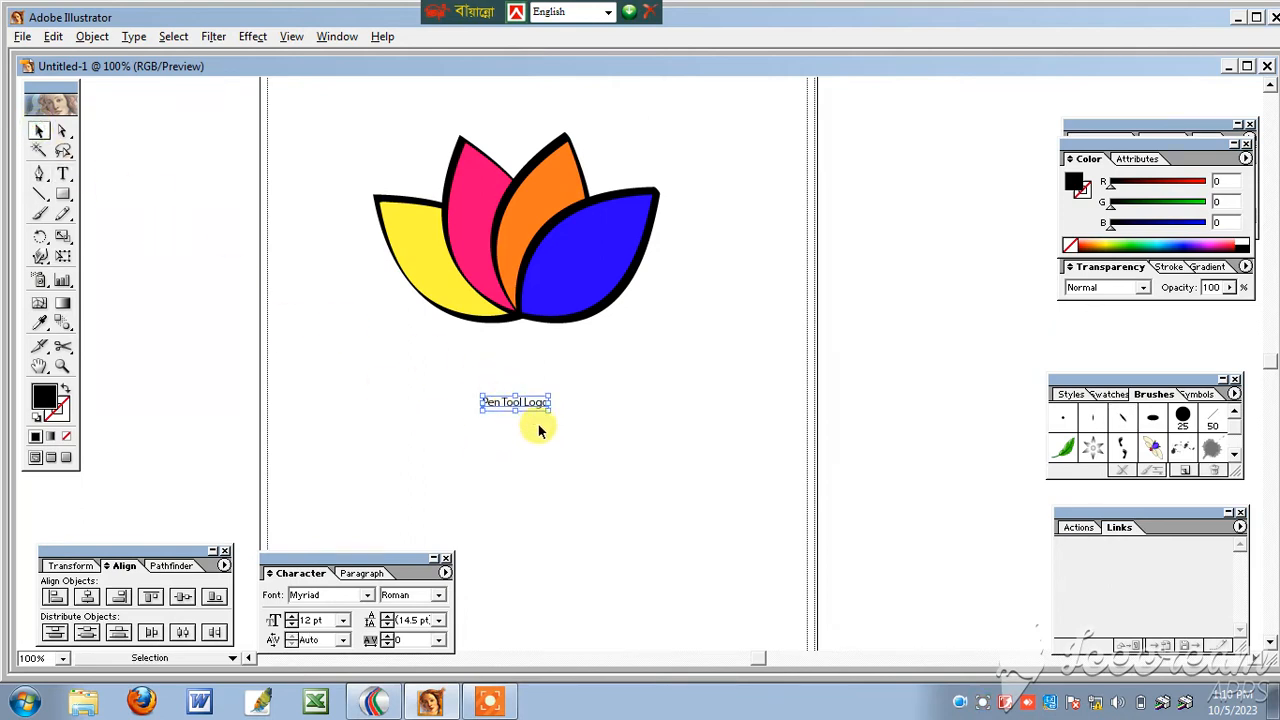
left_click_drag(550, 410, 586, 434)
left_click(625, 465)
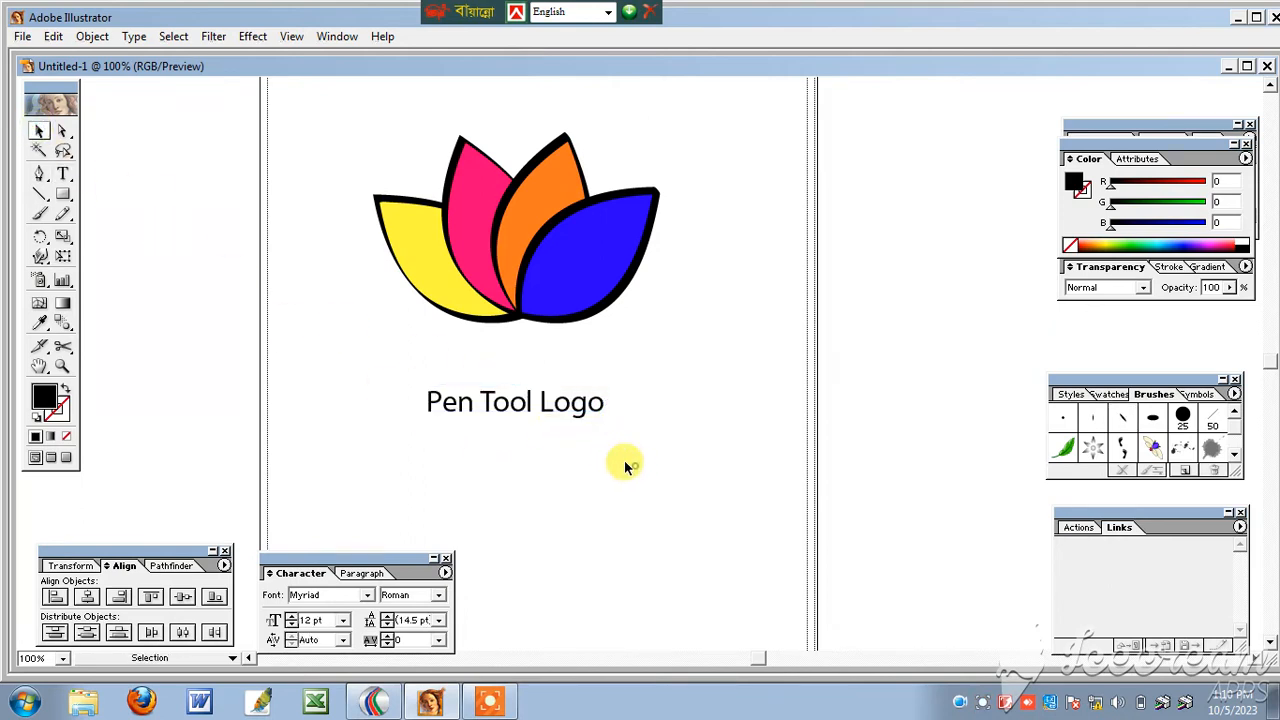
Move the "Pen Tool Logo" text up so it sits roughly centred just beneath the petals
left_click_drag(537, 400, 567, 359)
left_click(625, 455)
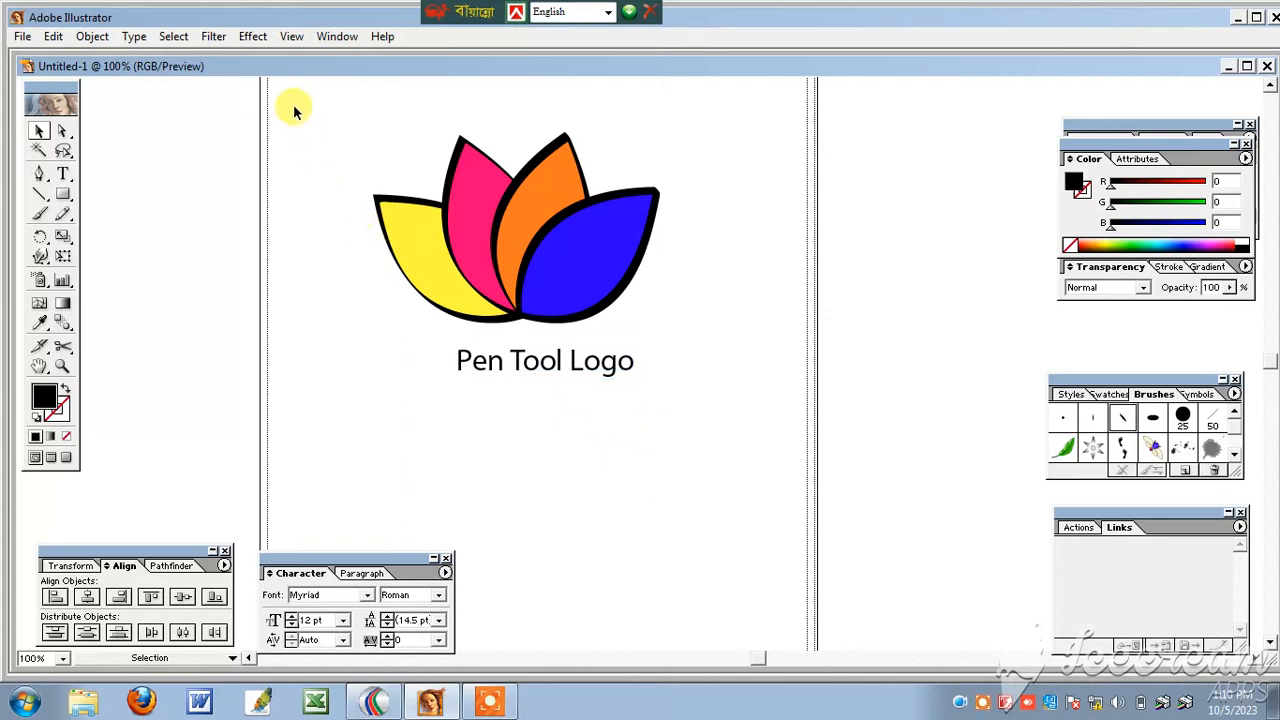
left_click_drag(292, 106, 715, 462)
left_click(680, 478)
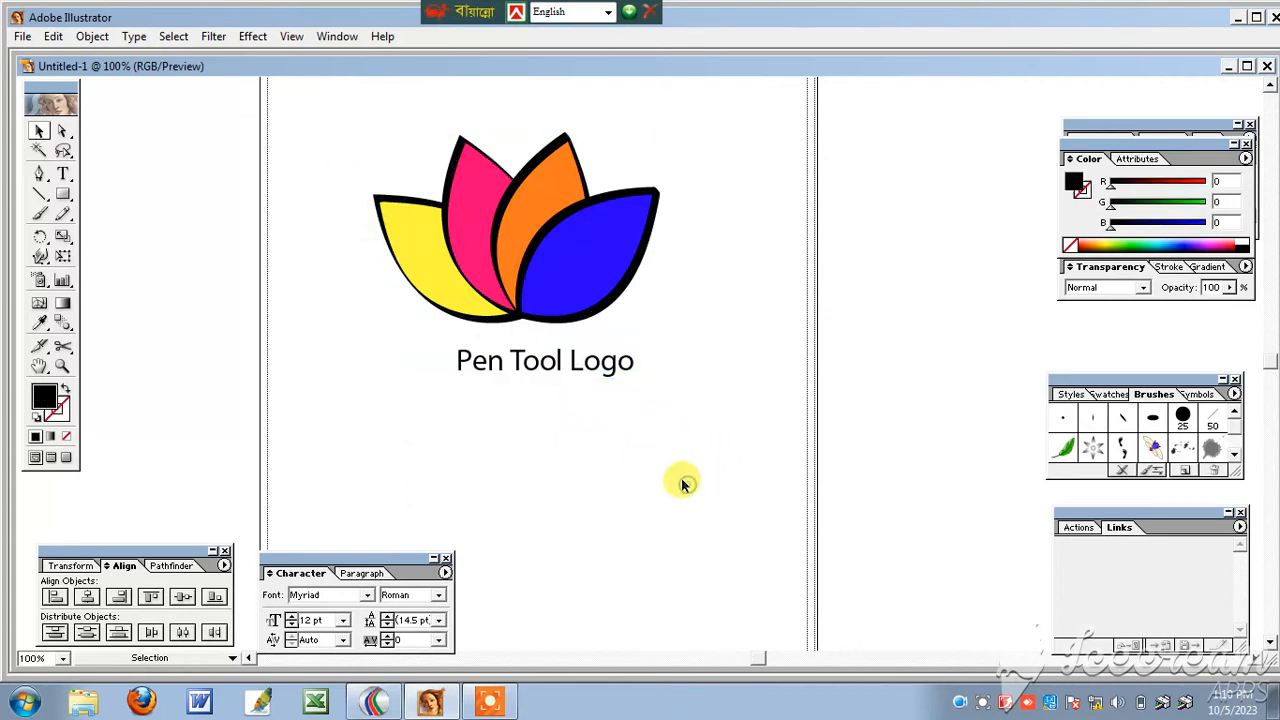
left_click(586, 370)
left_click_drag(563, 358, 553, 346)
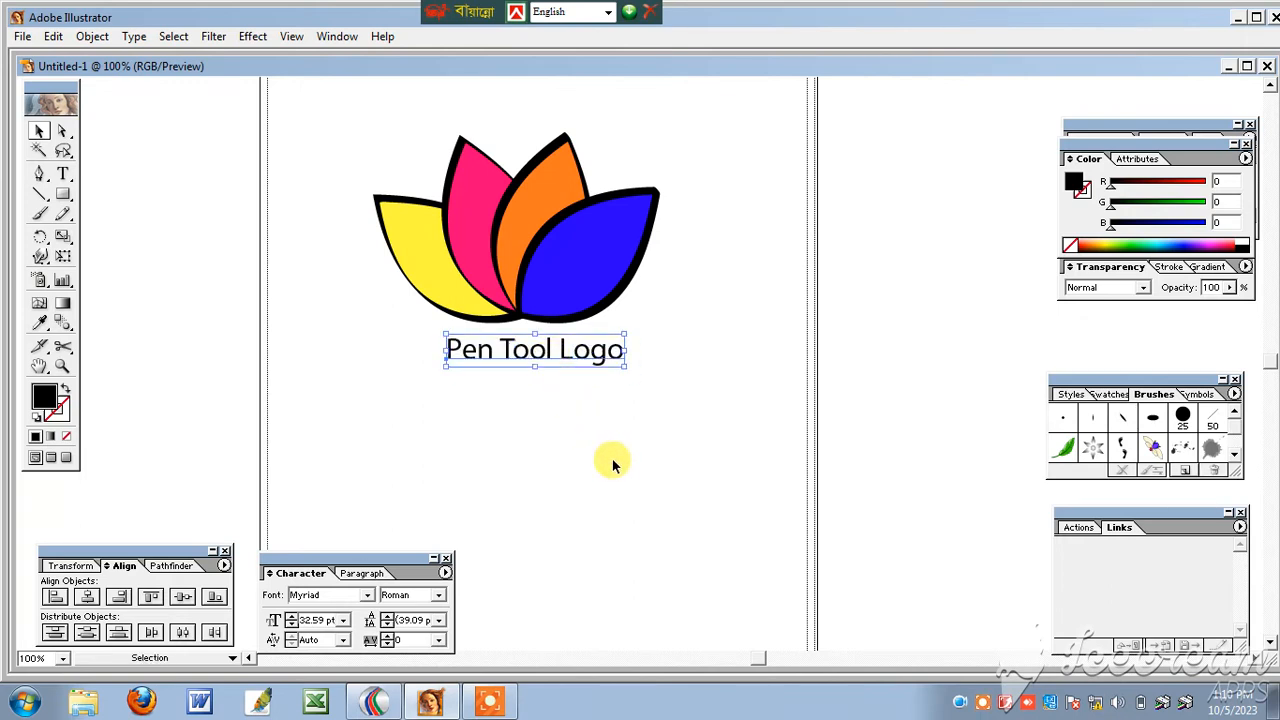
left_click_drag(306, 121, 684, 438)
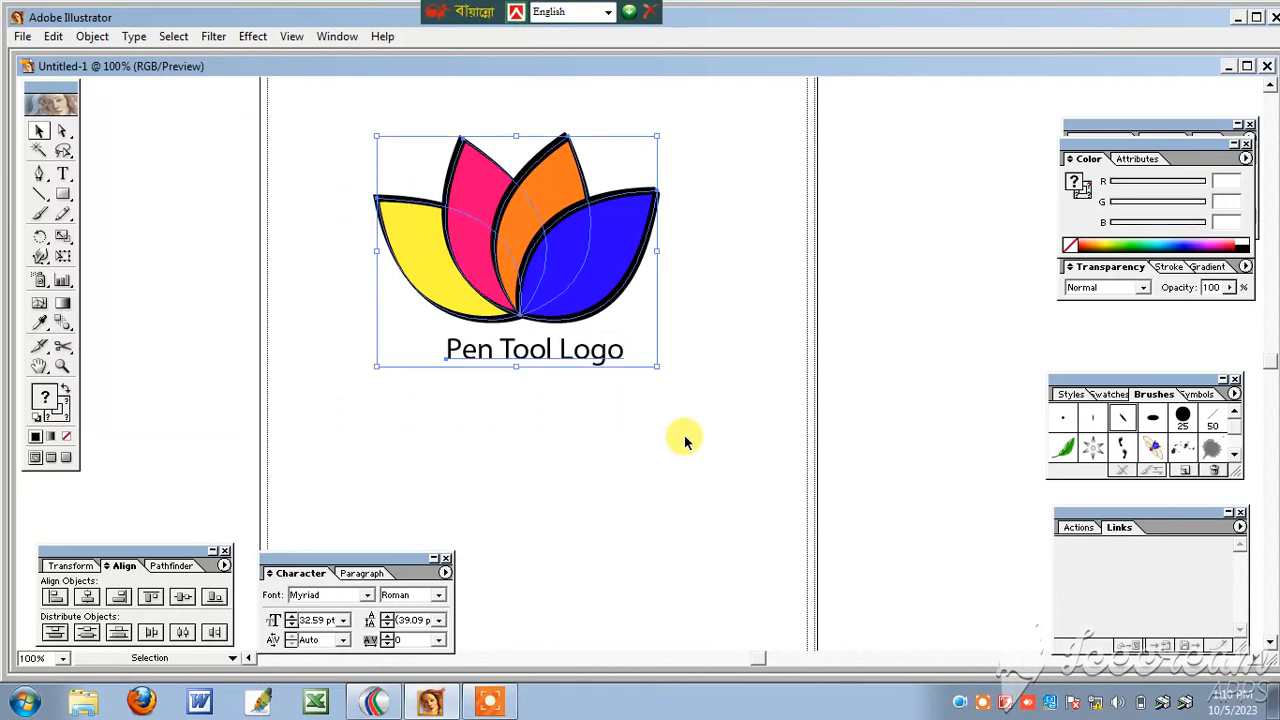
left_click(672, 424)
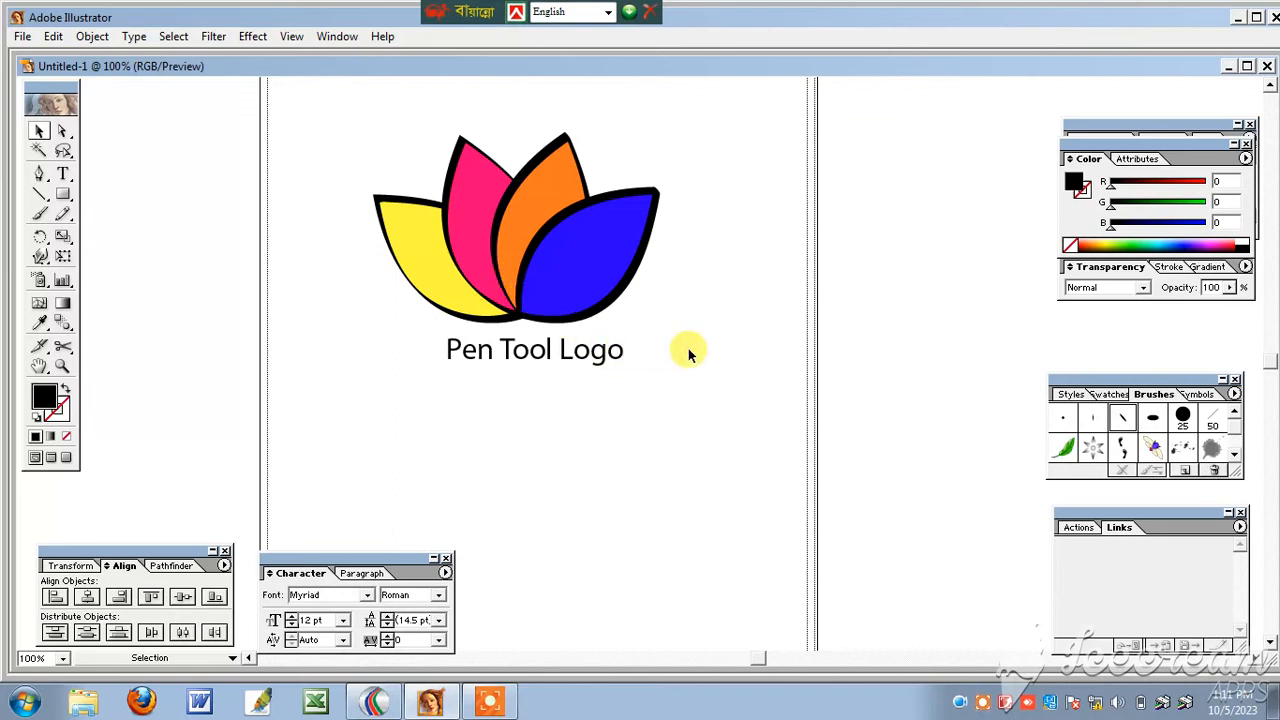
left_click_drag(690, 405, 335, 125)
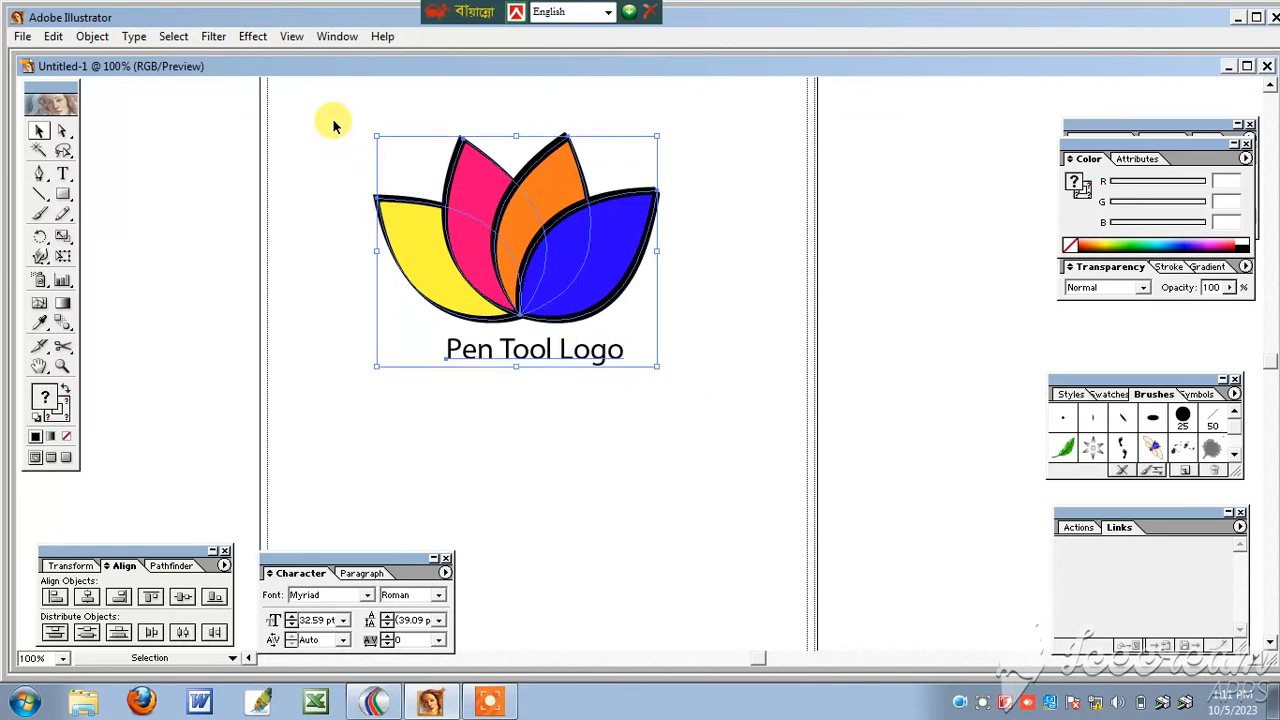
left_click(335, 125)
left_click_drag(343, 120, 696, 440)
left_click(680, 432)
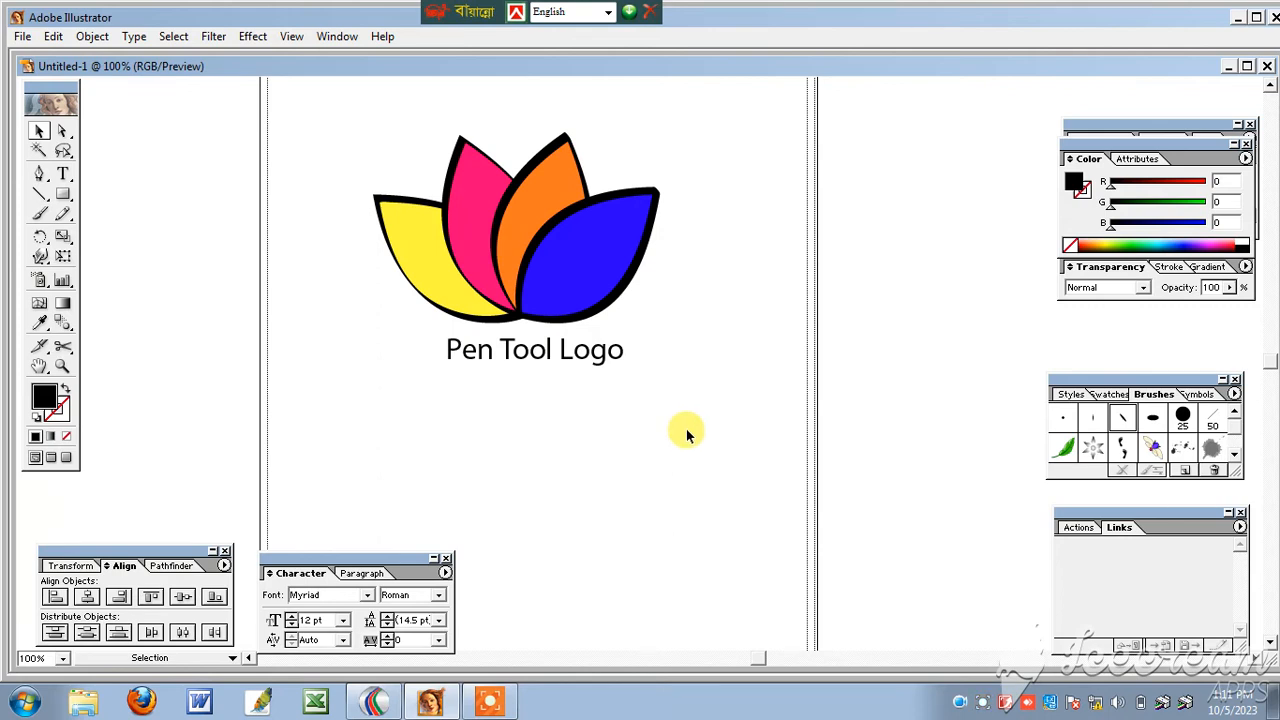
left_click(557, 350)
left_click(648, 443)
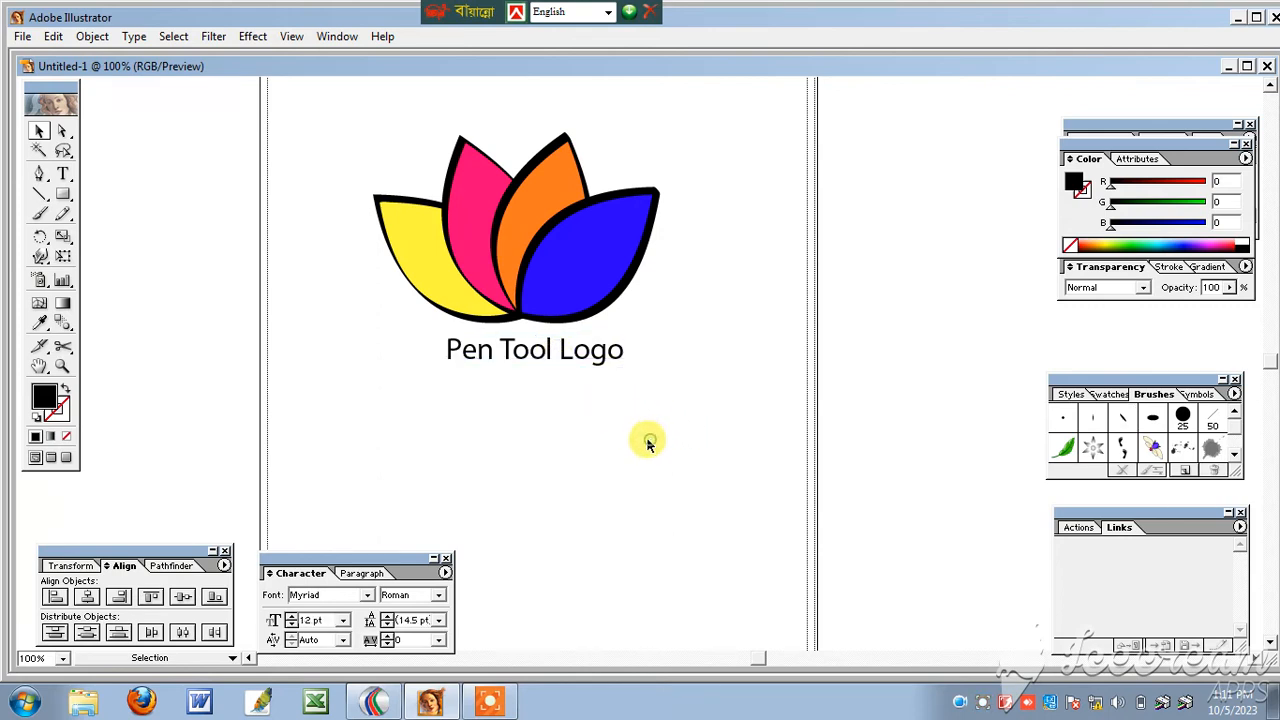
left_click_drag(331, 116, 680, 422)
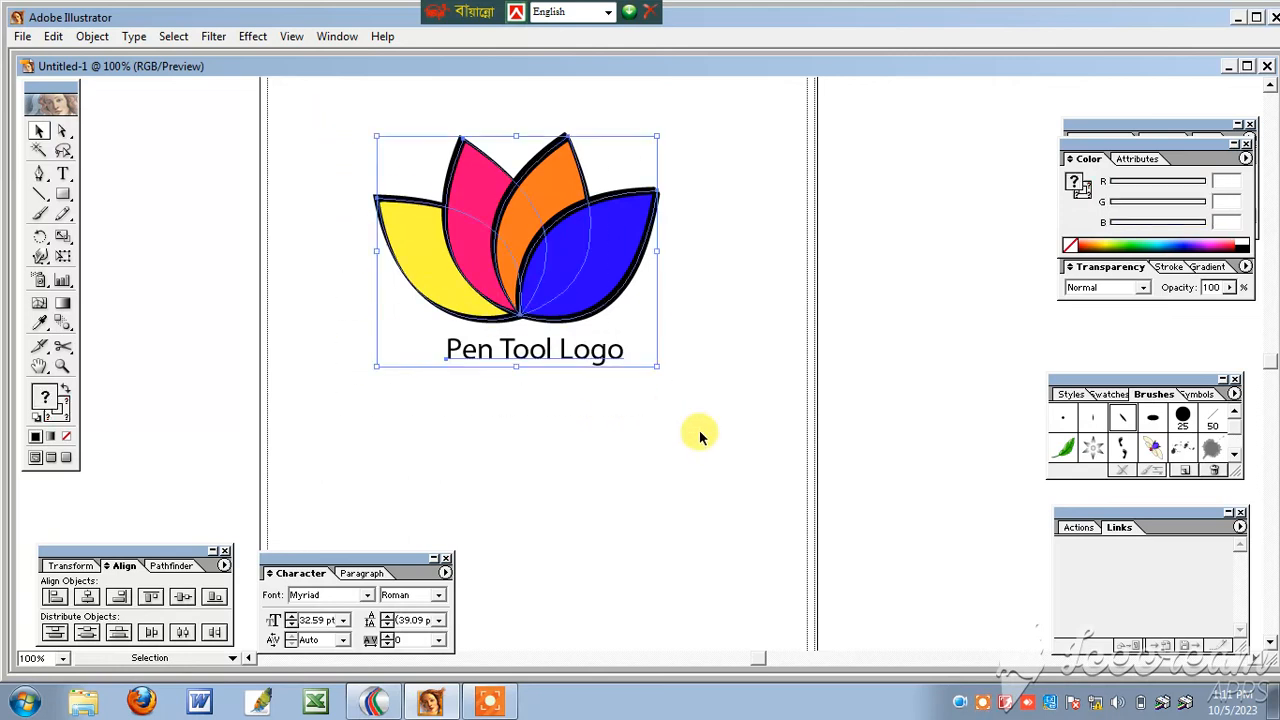
left_click(700, 437)
left_click(573, 366)
left_click(589, 425)
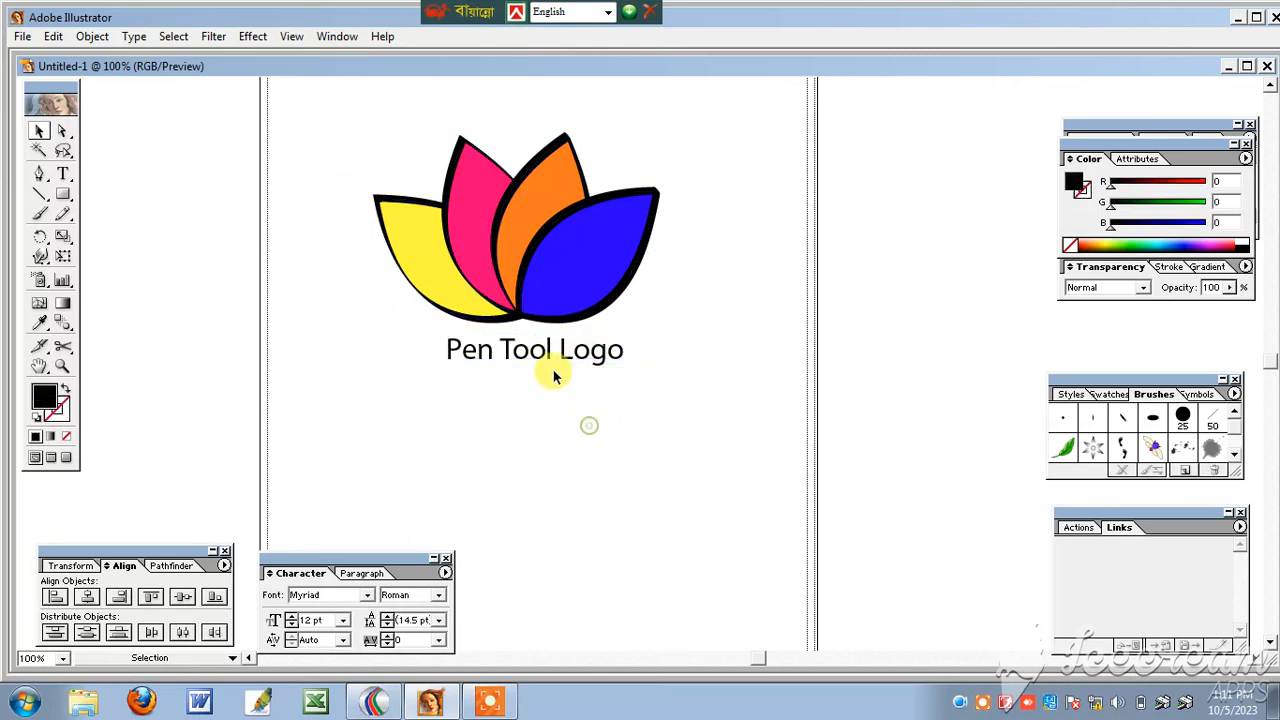
left_click(530, 362)
left_click(580, 263)
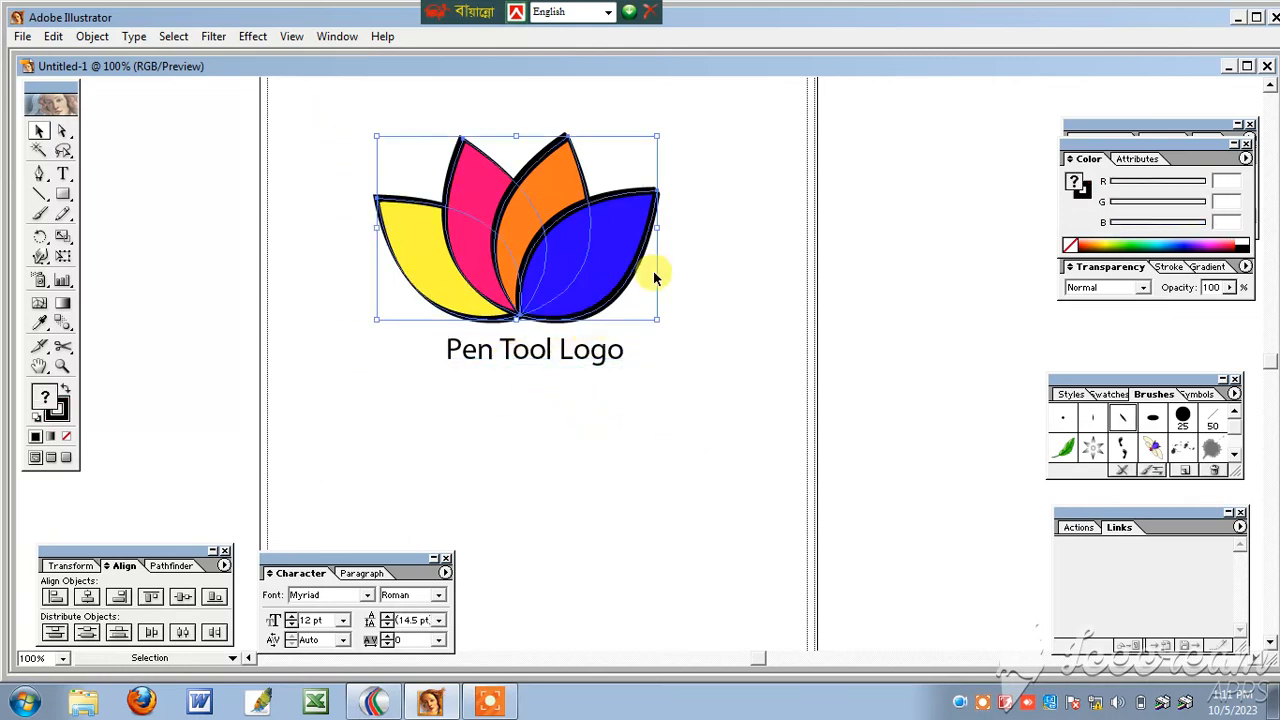
left_click(722, 168)
Place a copy of the grouped lotus, without the text, to the right of the original
left_click(558, 250)
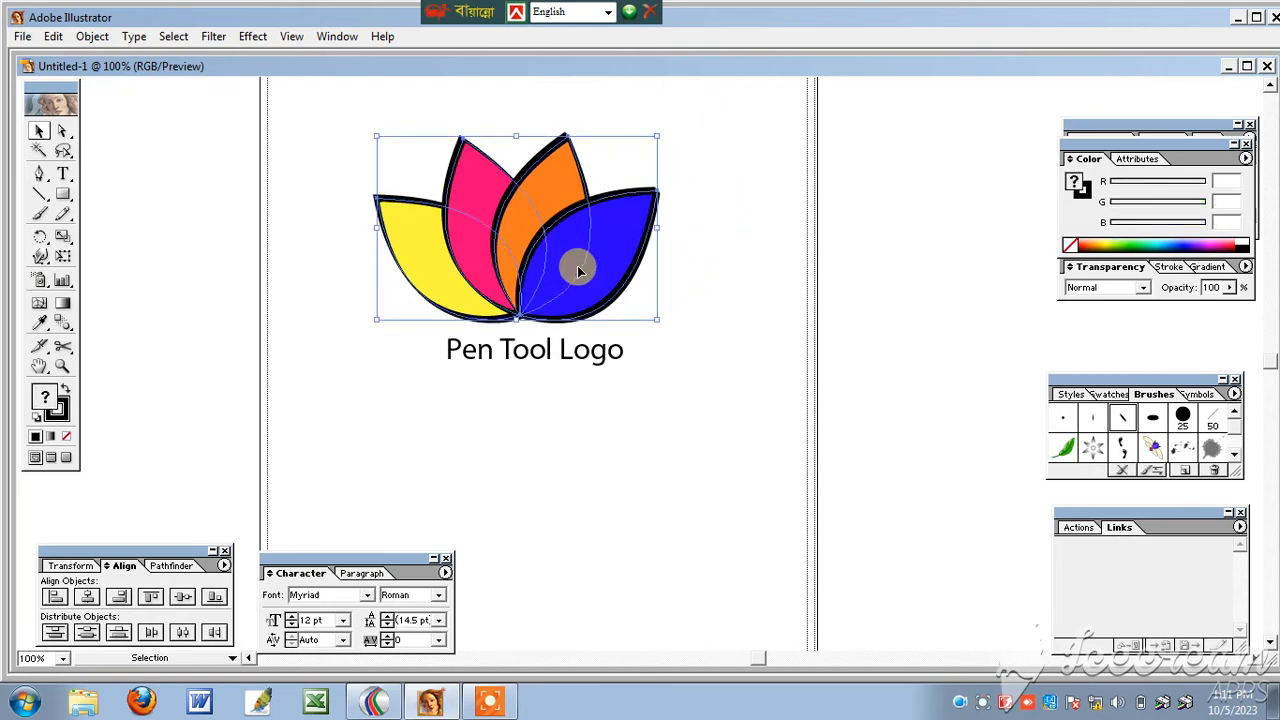
left_click_drag(577, 272, 852, 258)
left_click(852, 365)
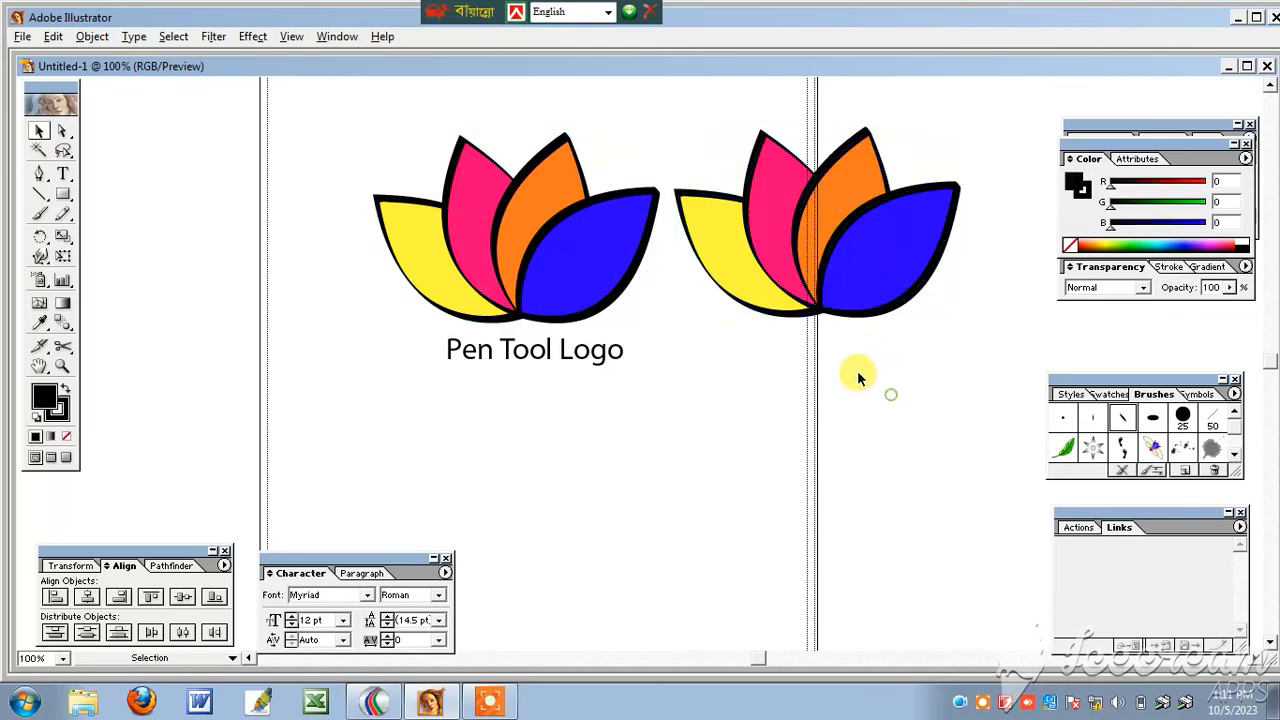
Recolour the blue petal of the lotus copy dark purple, about R 71, G 0, B 95
left_click(870, 272)
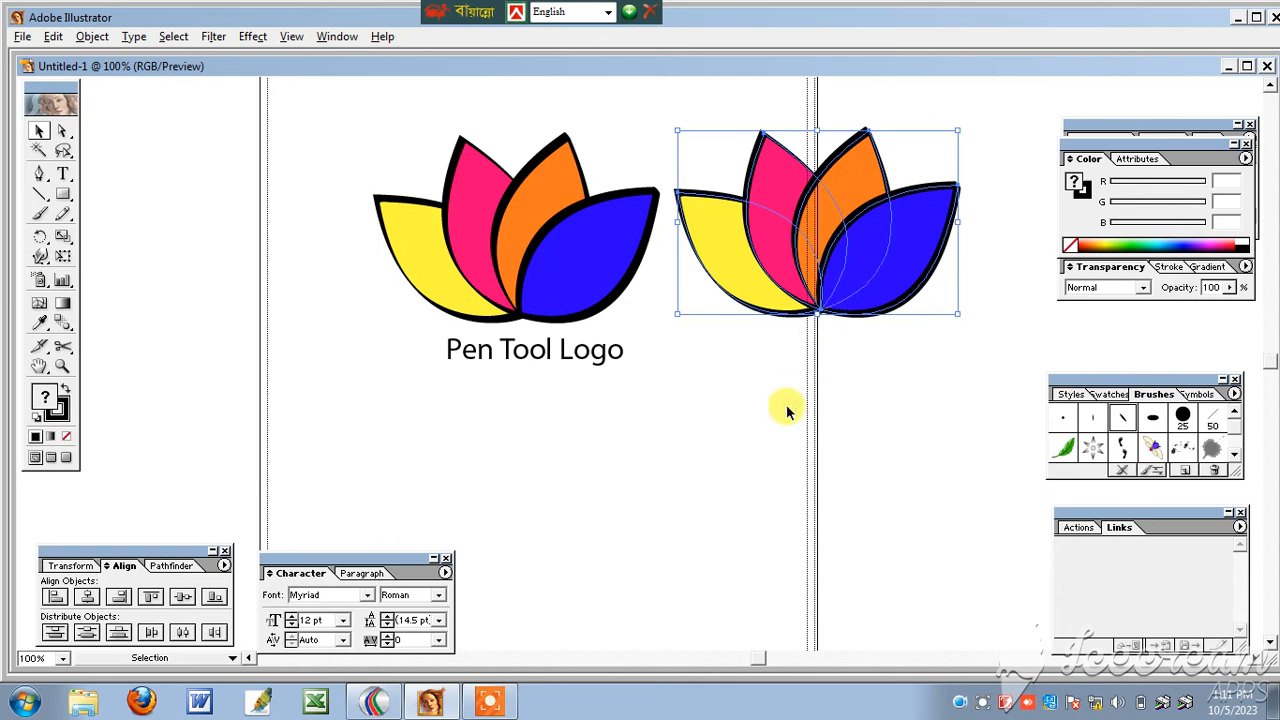
left_click(58, 133)
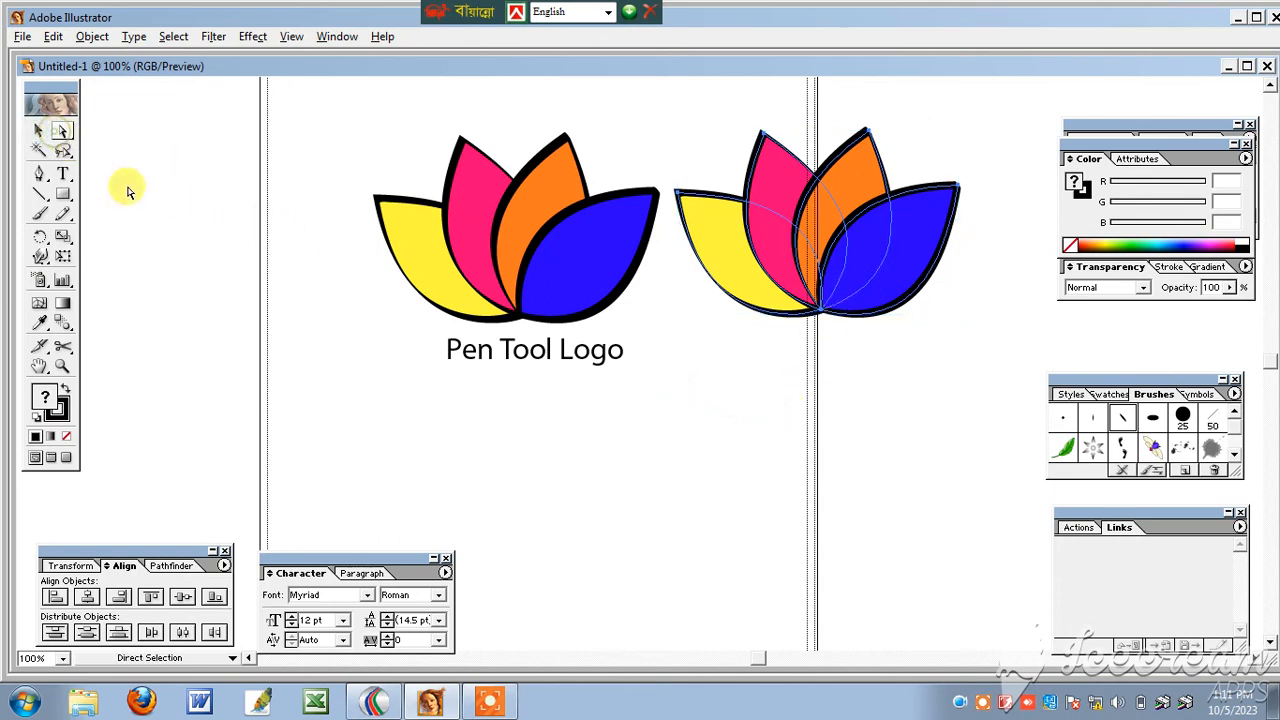
left_click(762, 384)
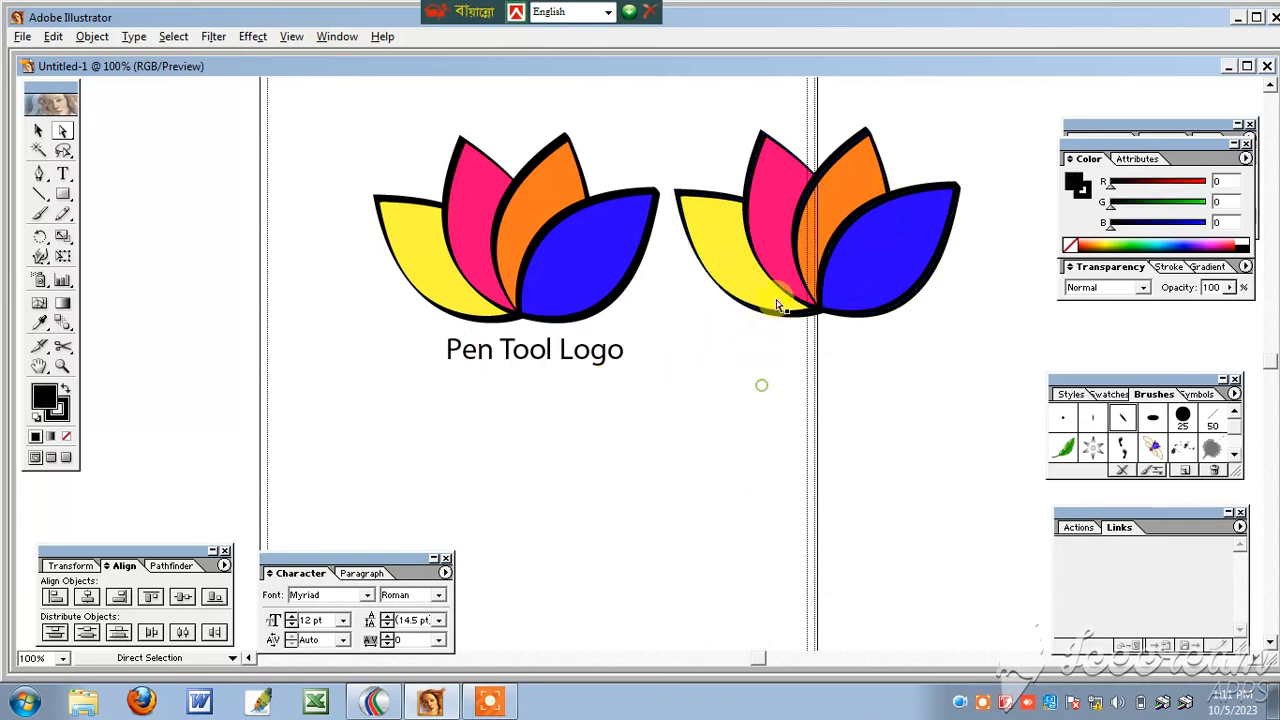
left_click(770, 183)
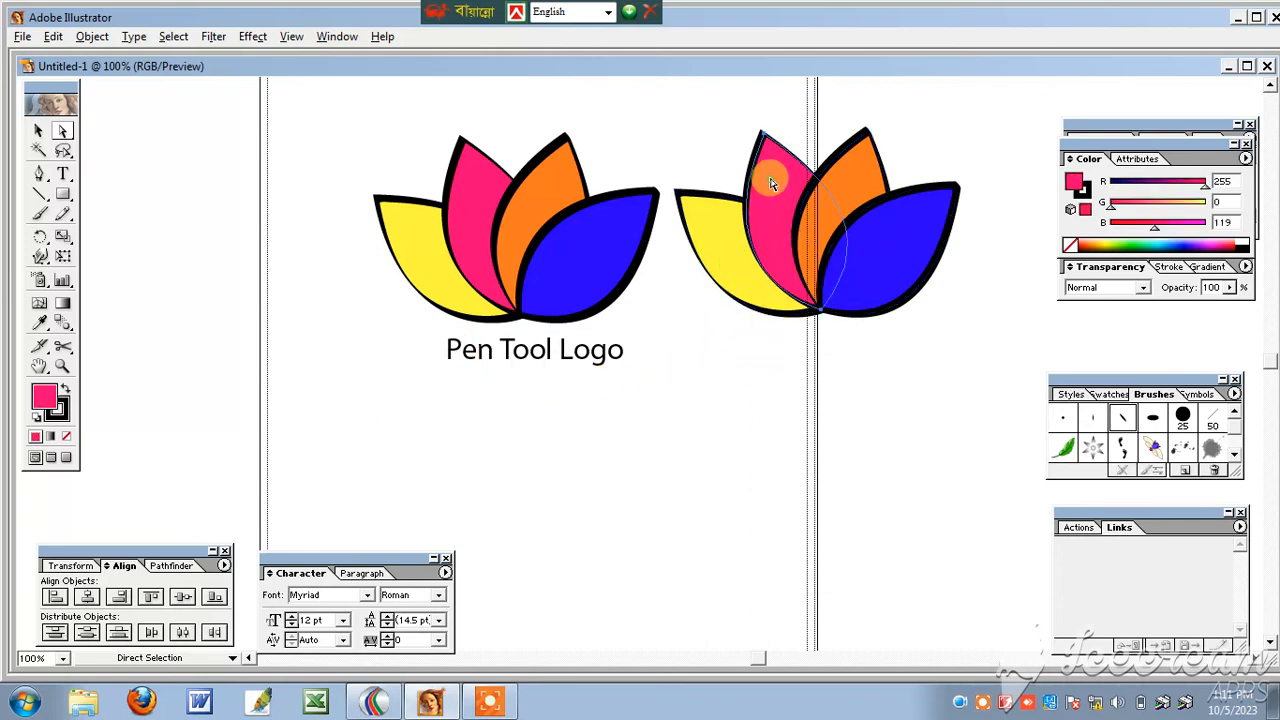
left_click(903, 234)
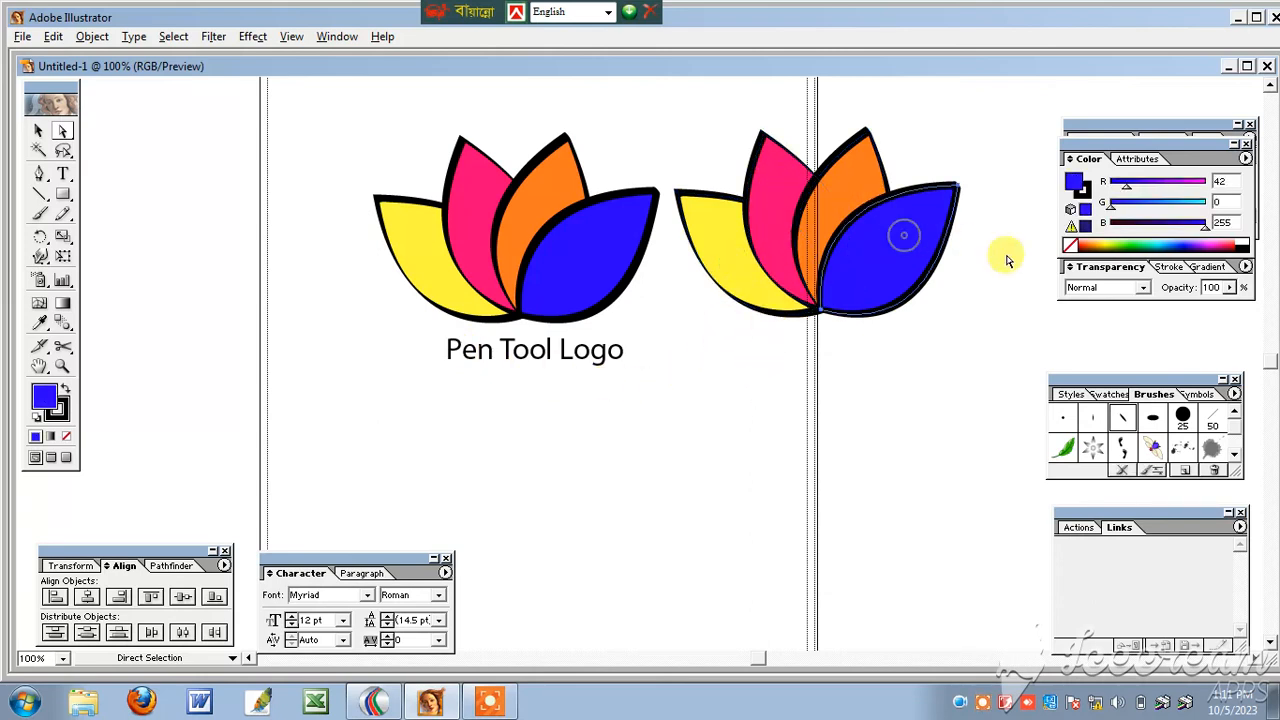
left_click(1237, 246)
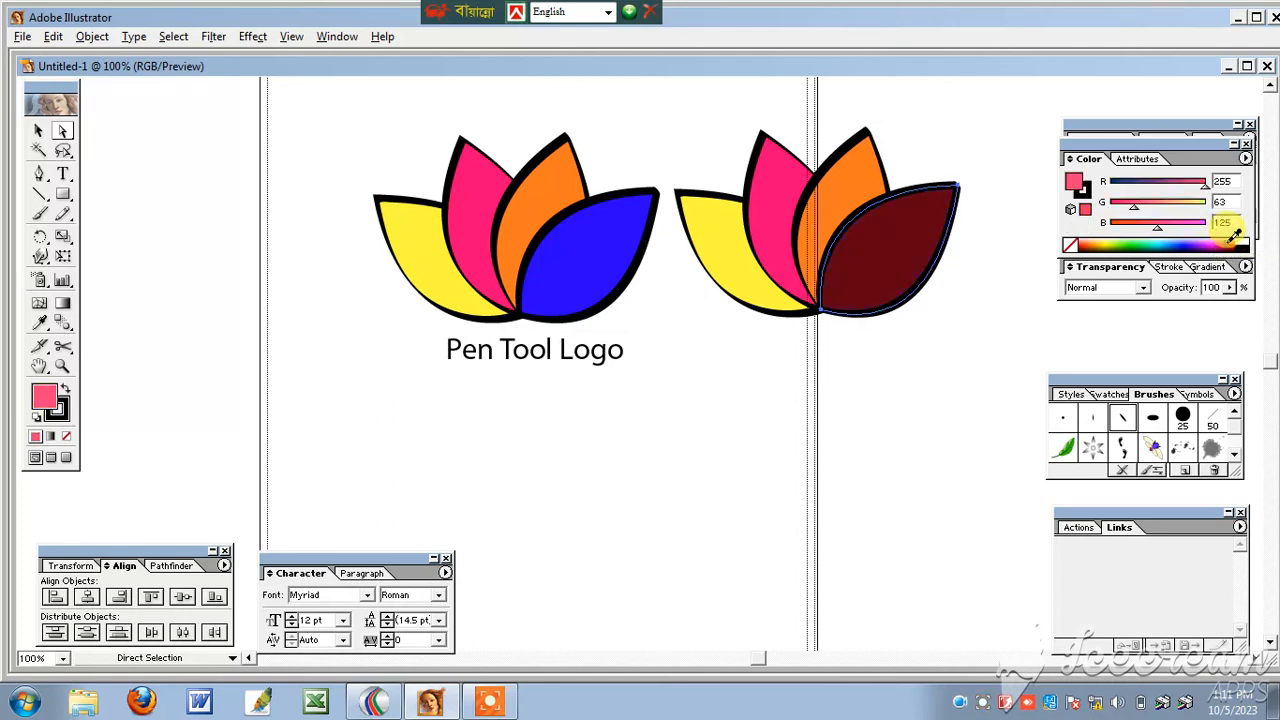
left_click(1224, 243)
left_click(1209, 243)
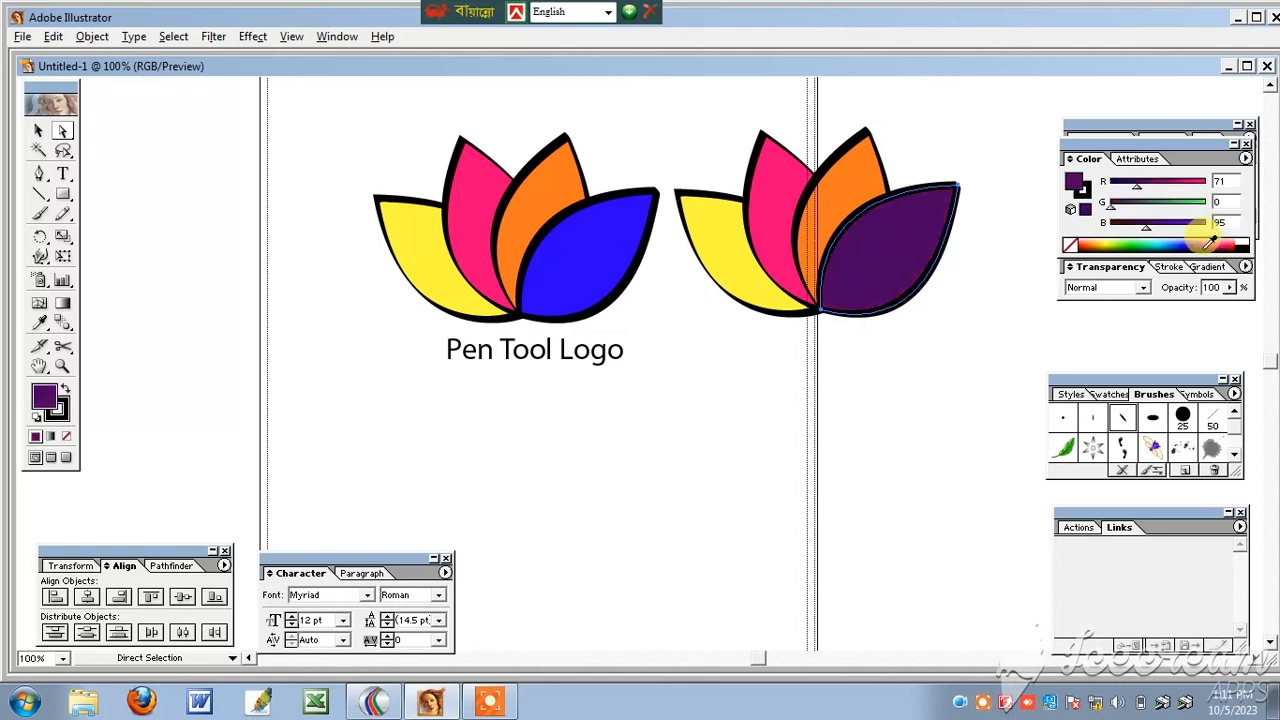
left_click(903, 382)
Change the orange petal of the lotus copy to bright green, R 0, G 255, B 39
left_click(853, 173)
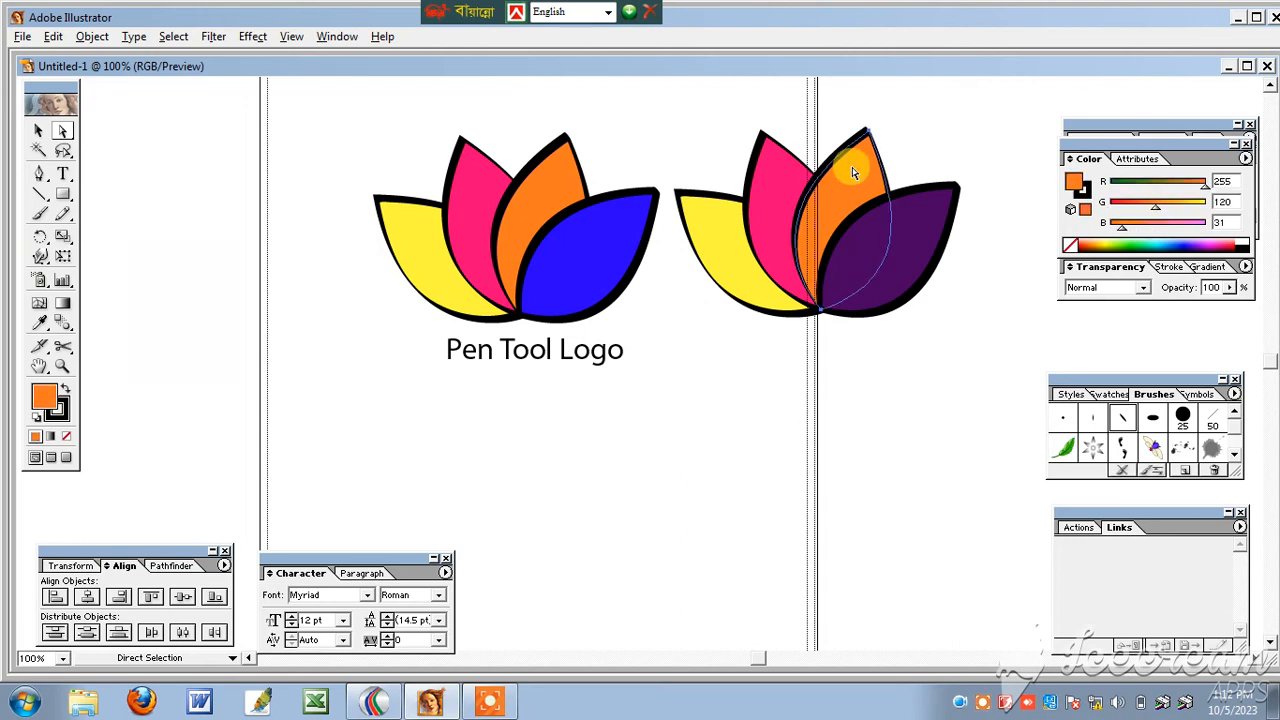
left_click(772, 195)
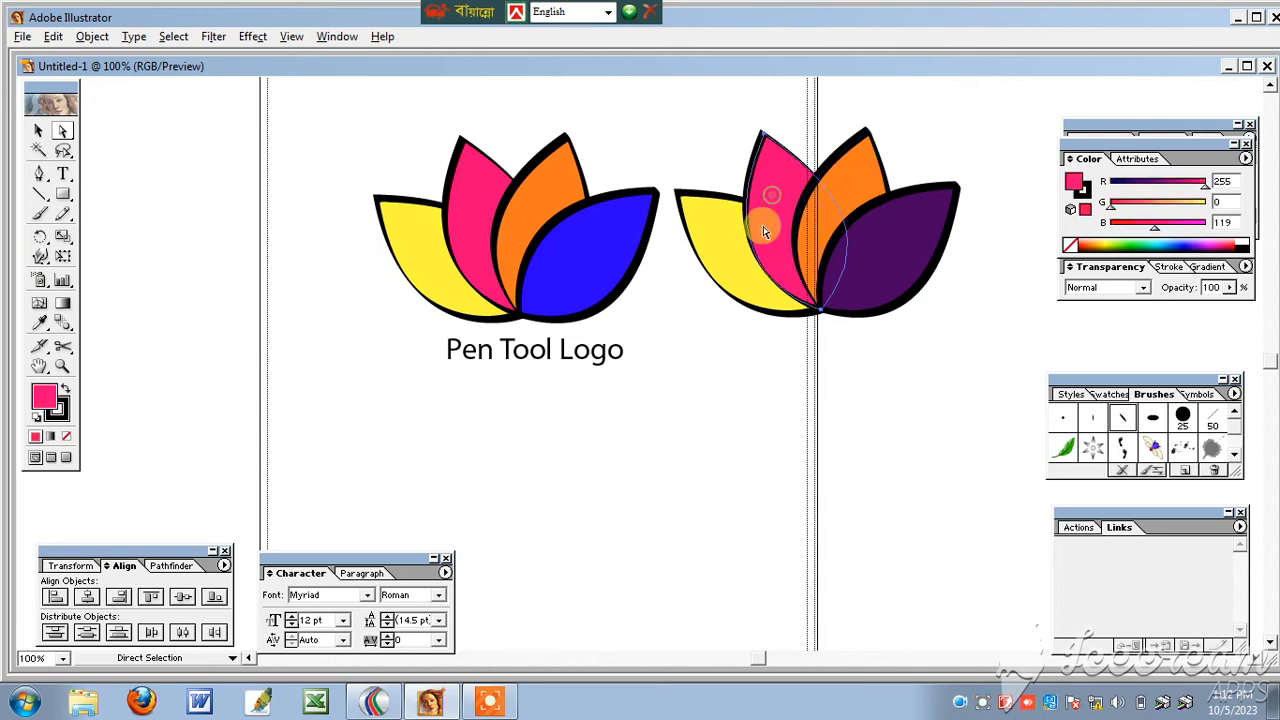
left_click(747, 290)
left_click(751, 394)
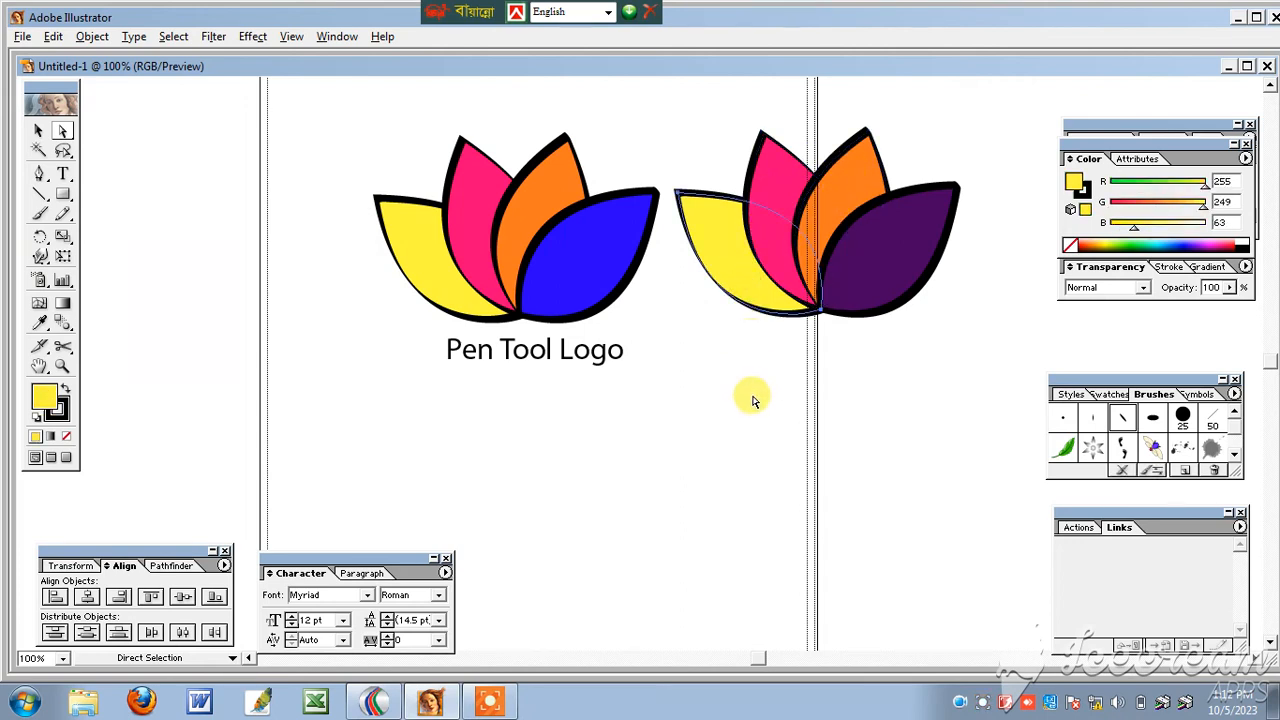
left_click(780, 193)
left_click(840, 188)
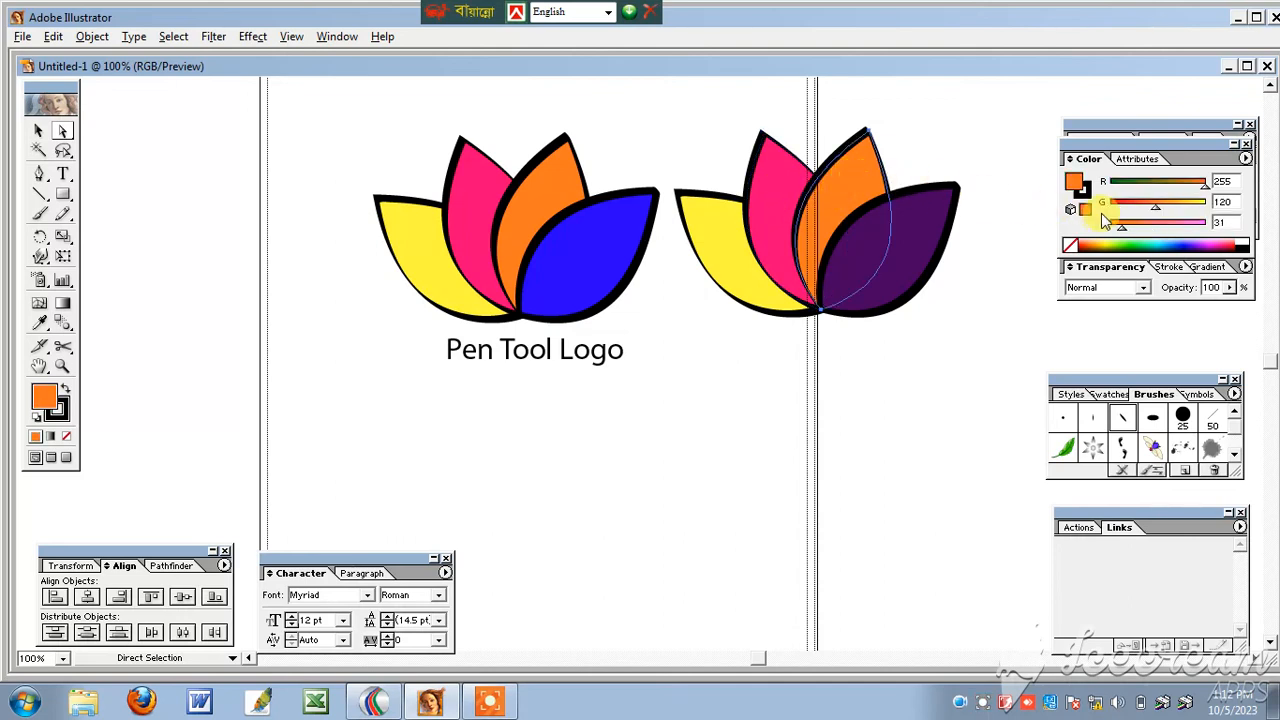
left_click(1122, 244)
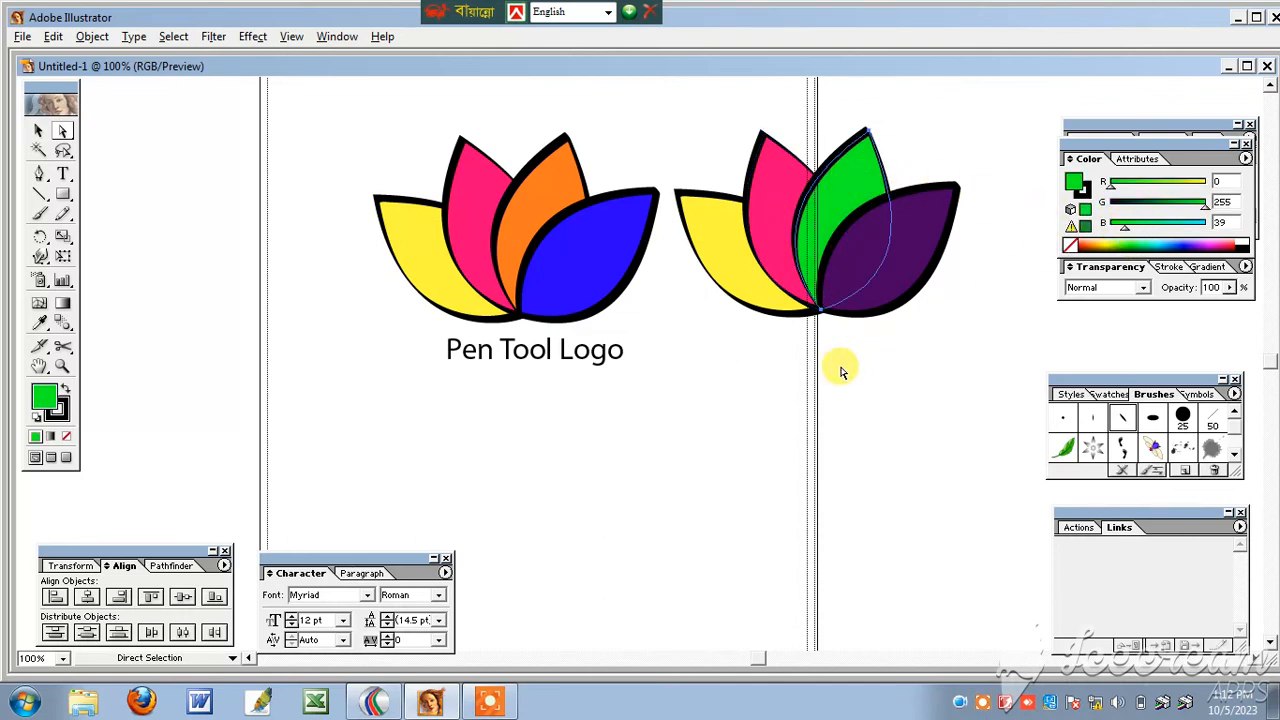
Recolour the pink petal of the lotus copy cyan, R 0, G 250, B 255, and deselect it
left_click(762, 288)
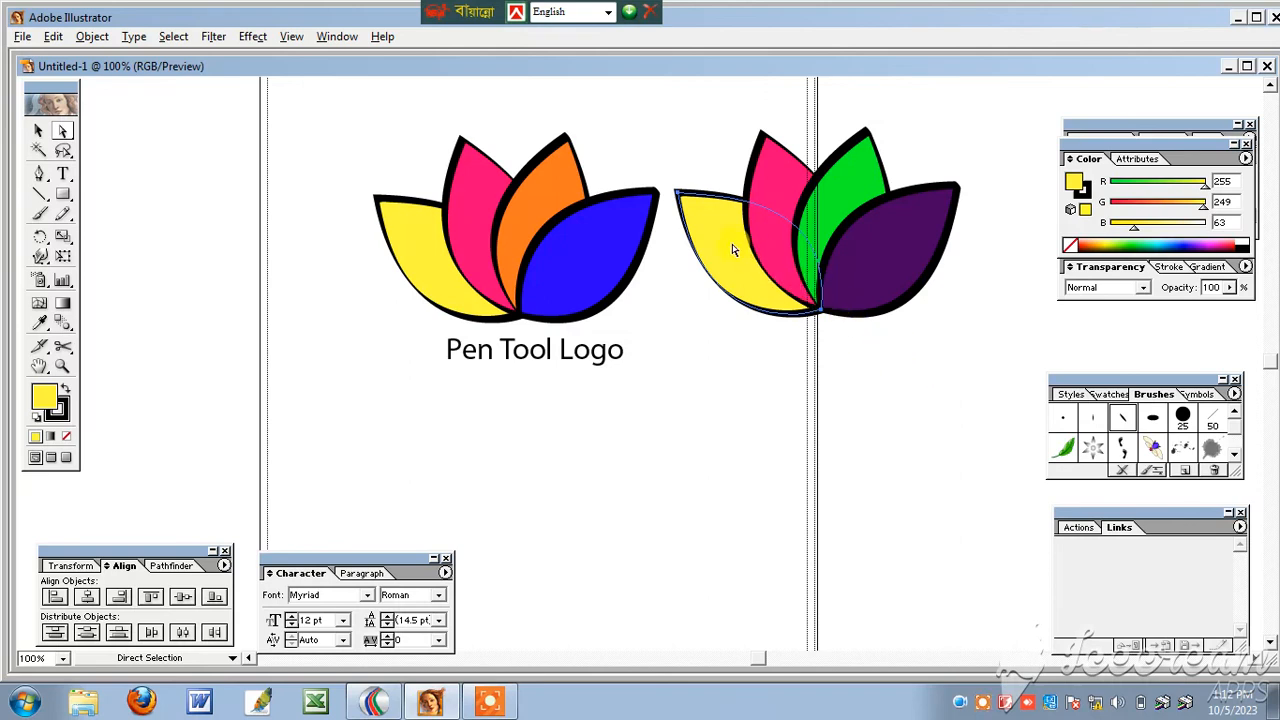
left_click(773, 205)
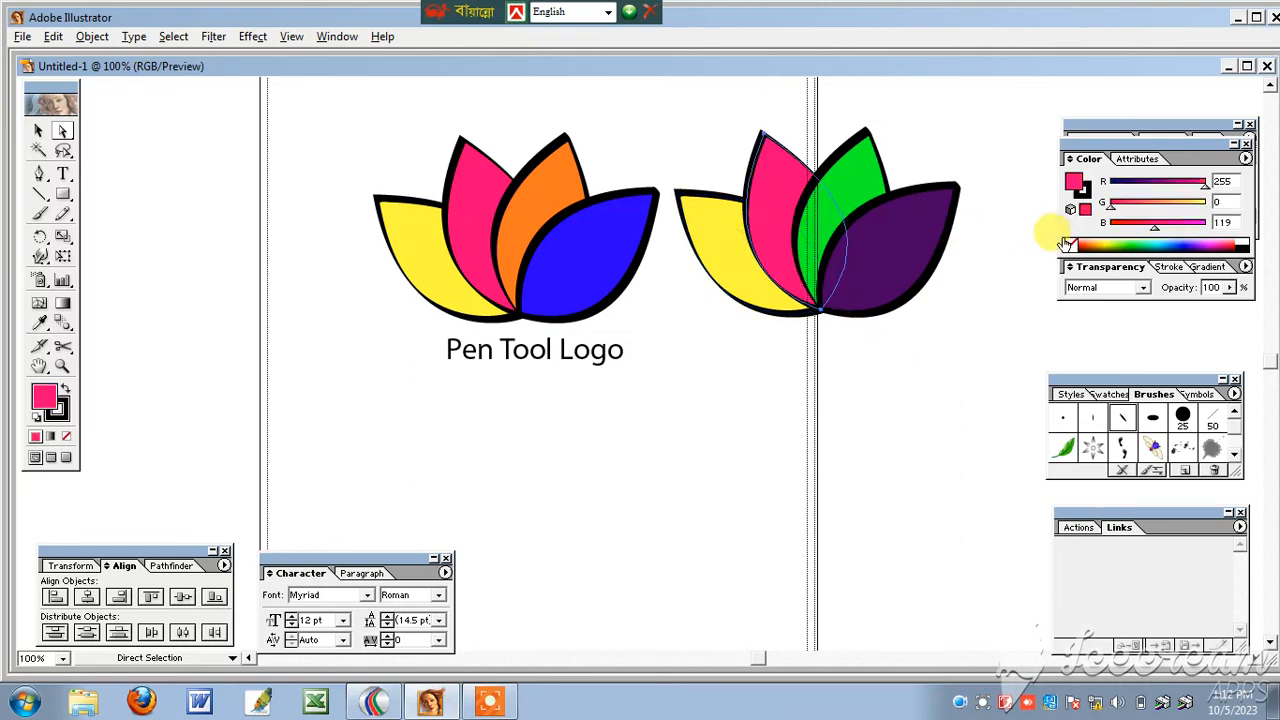
left_click(1160, 244)
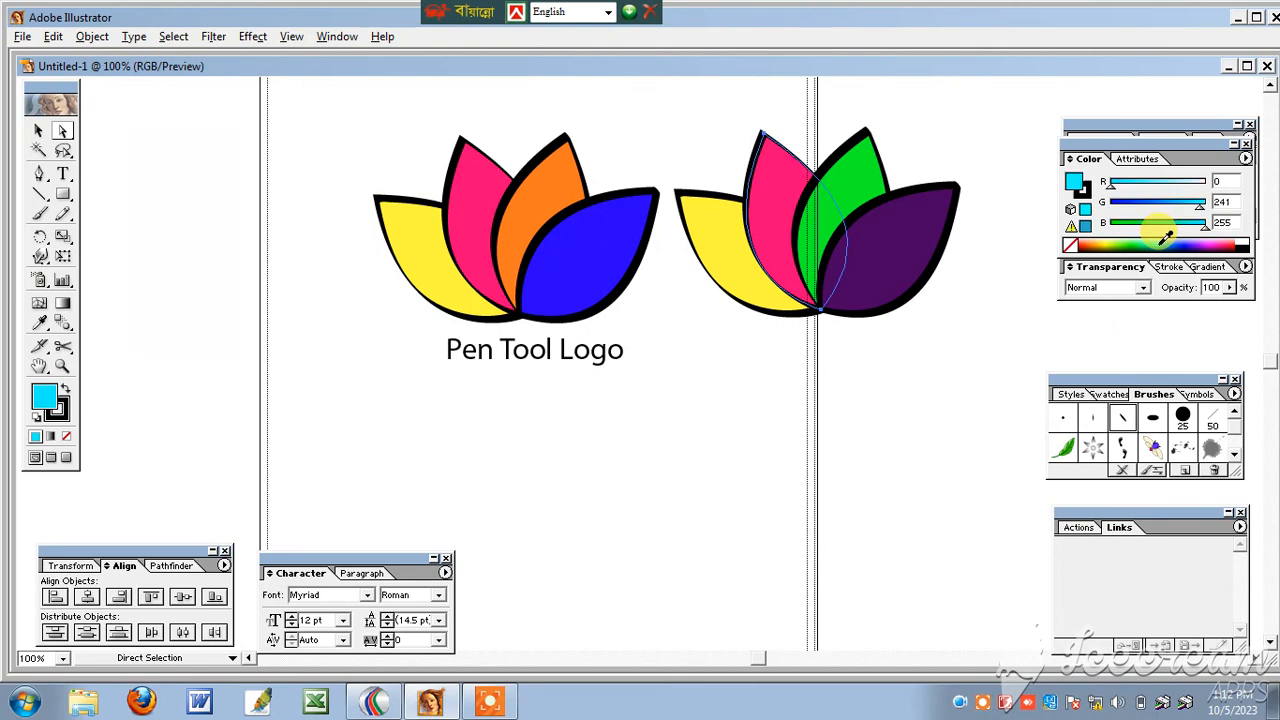
left_click(779, 352)
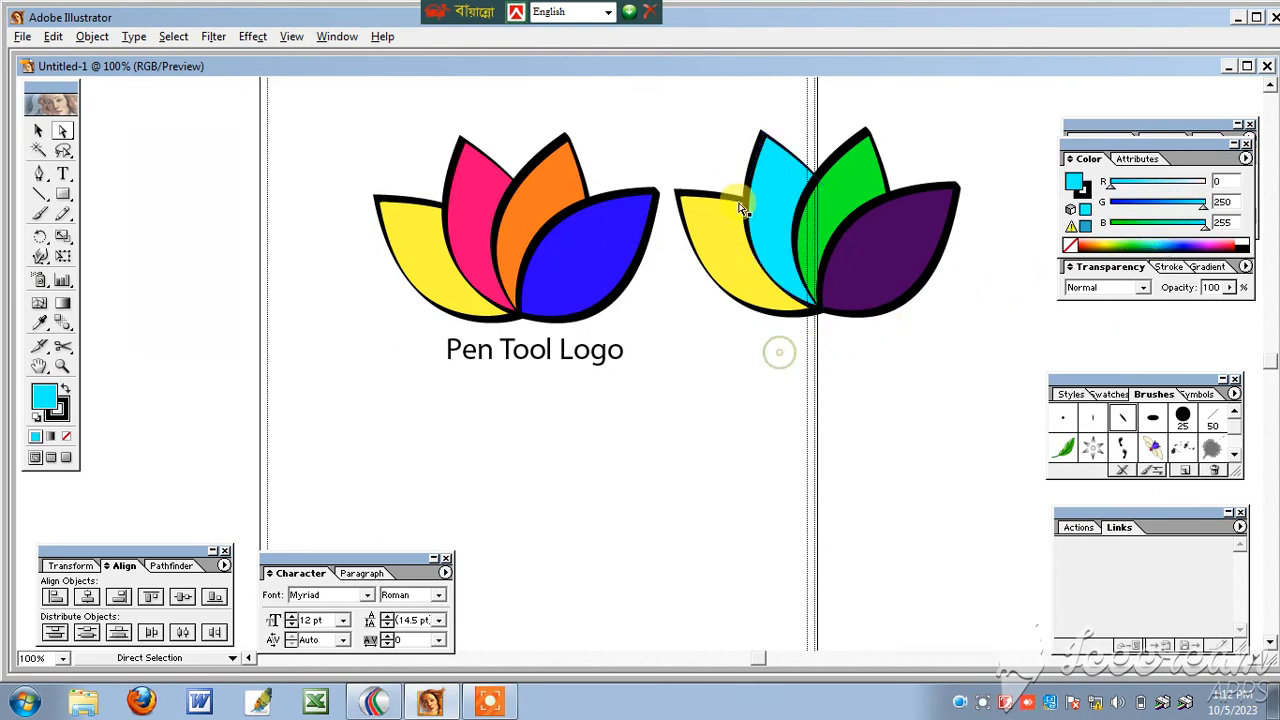
Move the recoloured lotus to the left of the original, then select both lotuses with the caption and shift them right
left_click(38, 131)
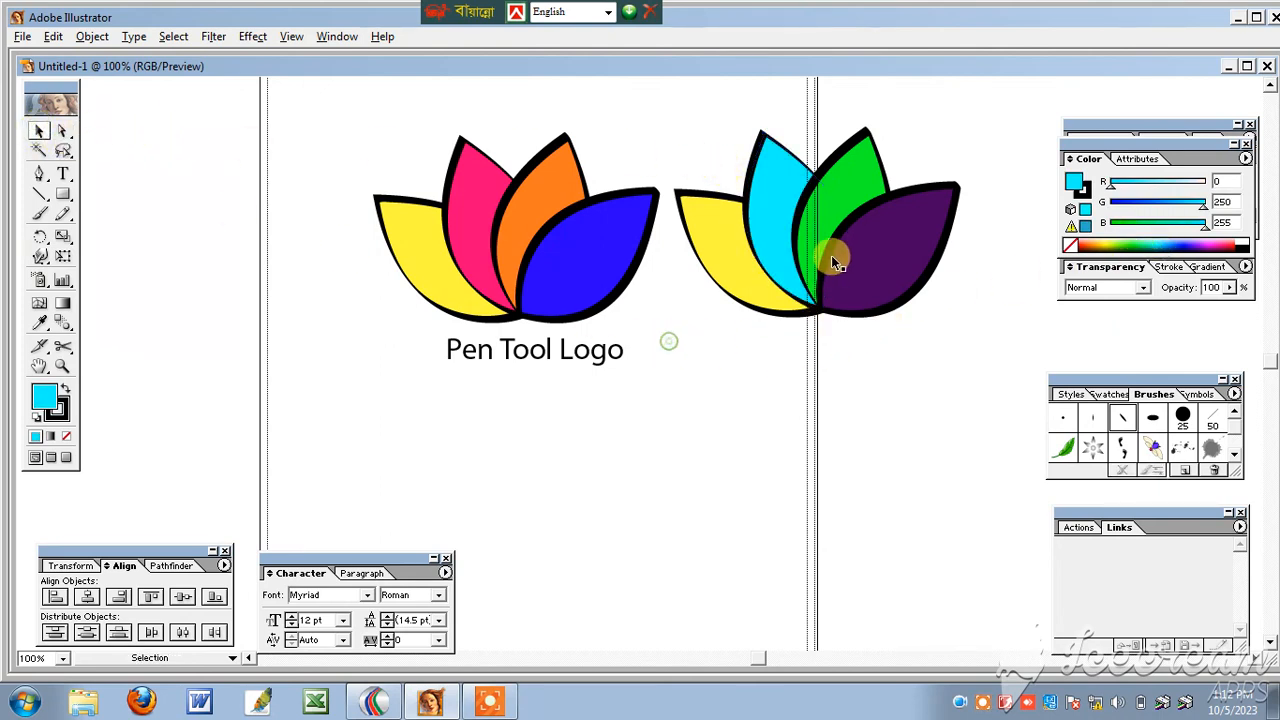
left_click_drag(831, 255, 283, 268)
left_click_drag(714, 432, 337, 186)
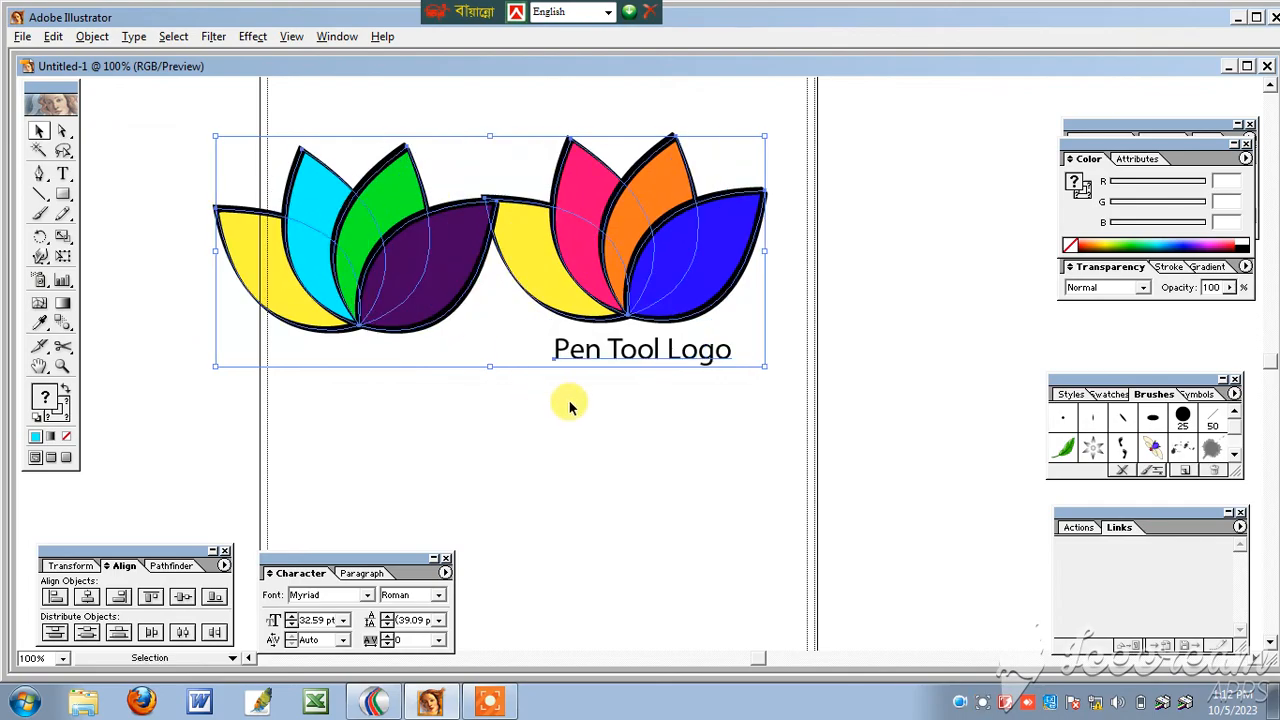